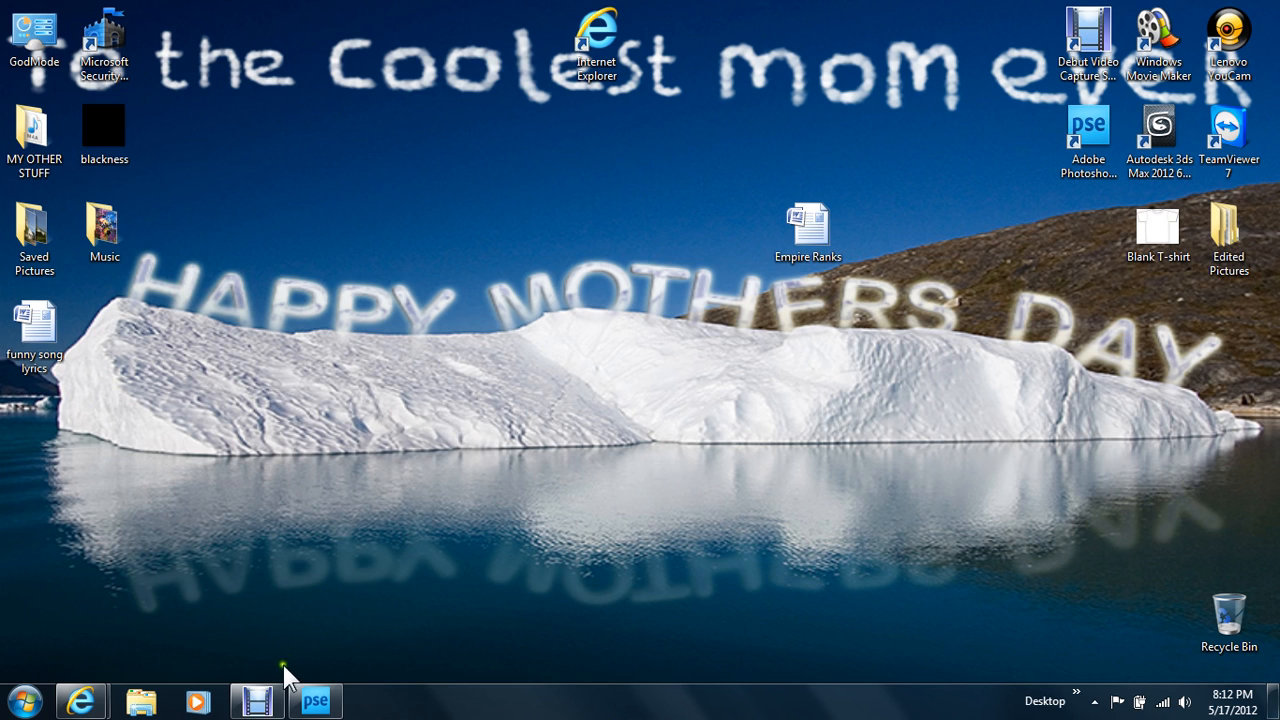
# Switch to Photoshop Elements and create a blank 6 x 6 inch RGB document at 300 pixels/inch with a white background
pyautogui.click(316, 702)
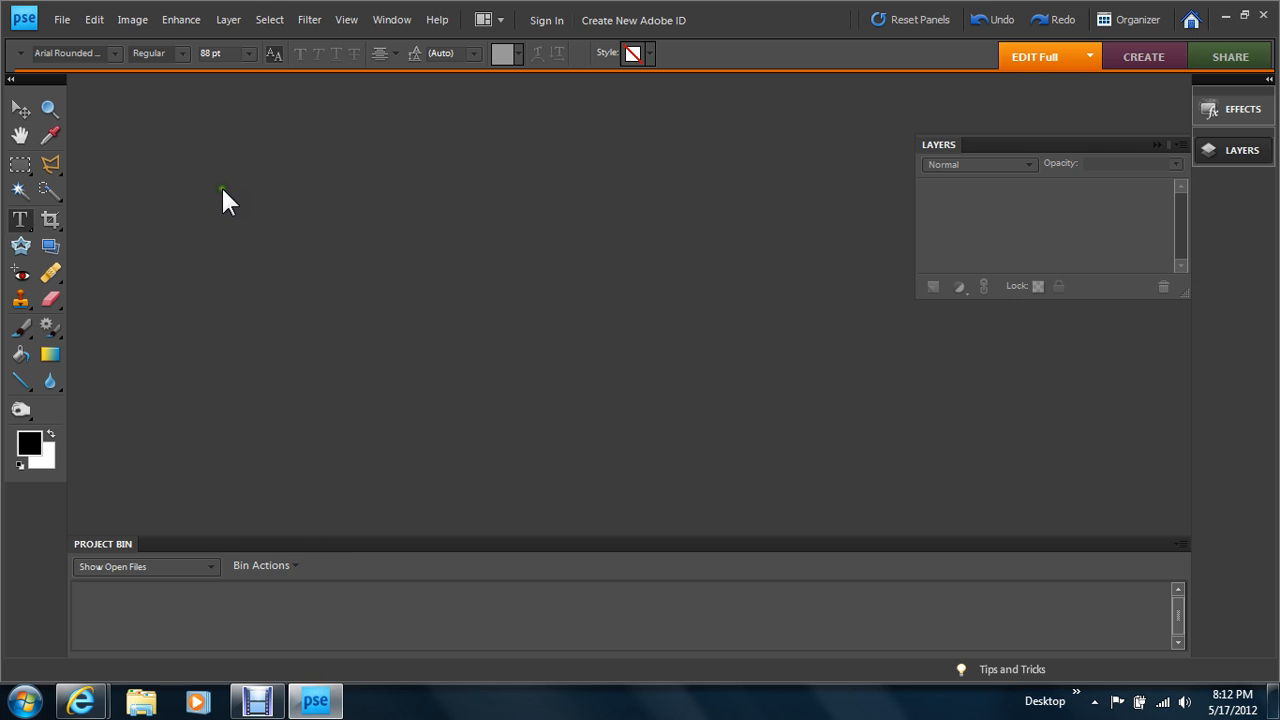
pyautogui.click(63, 26)
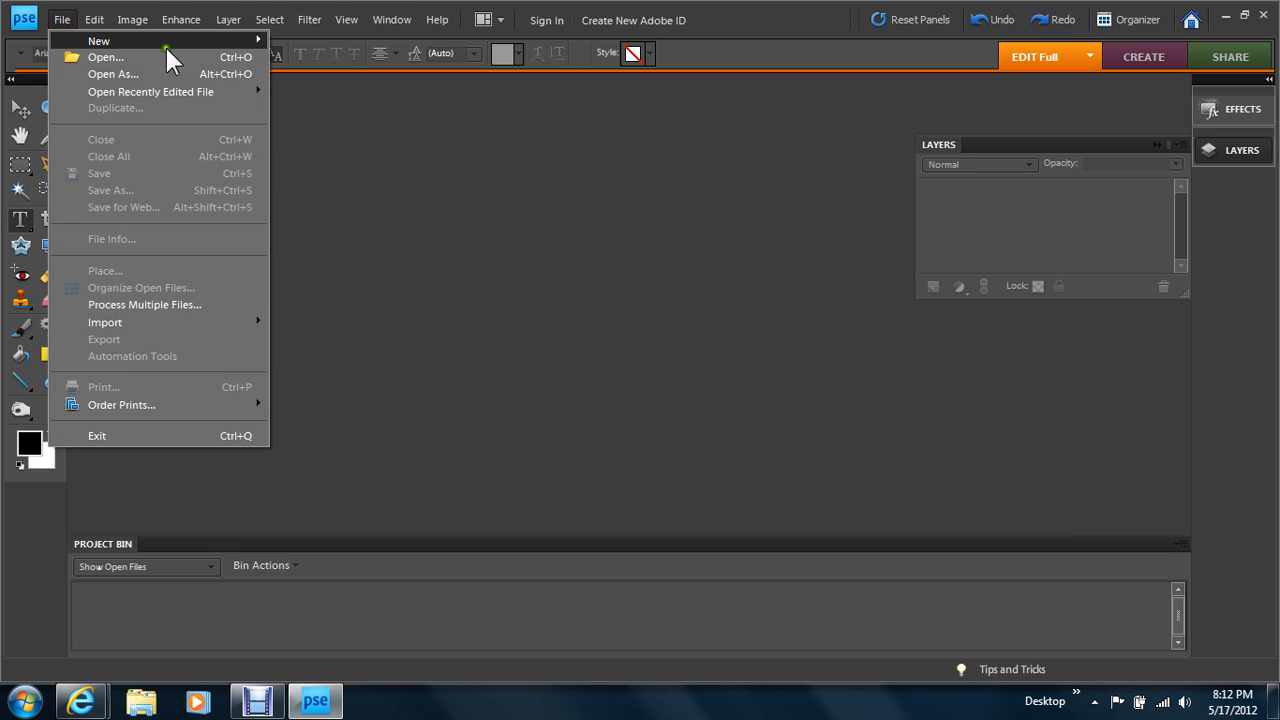
pyautogui.moveTo(166, 42)
pyautogui.click(300, 41)
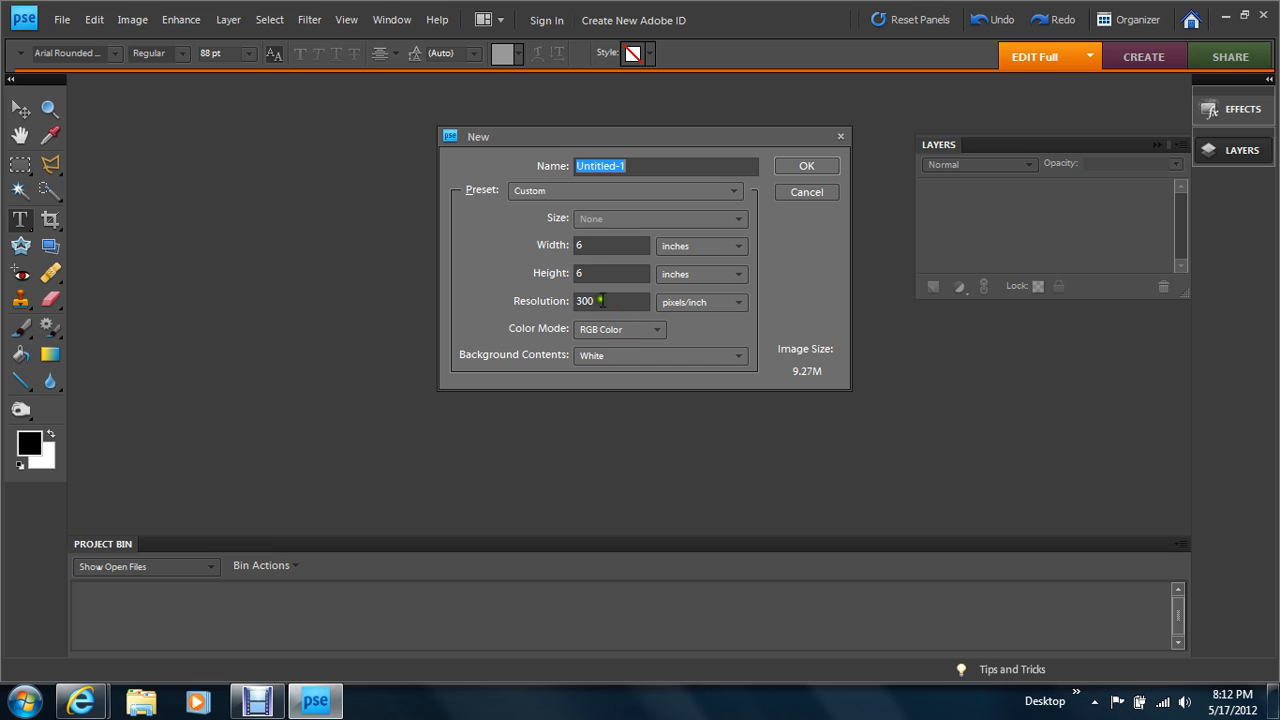
pyautogui.click(806, 161)
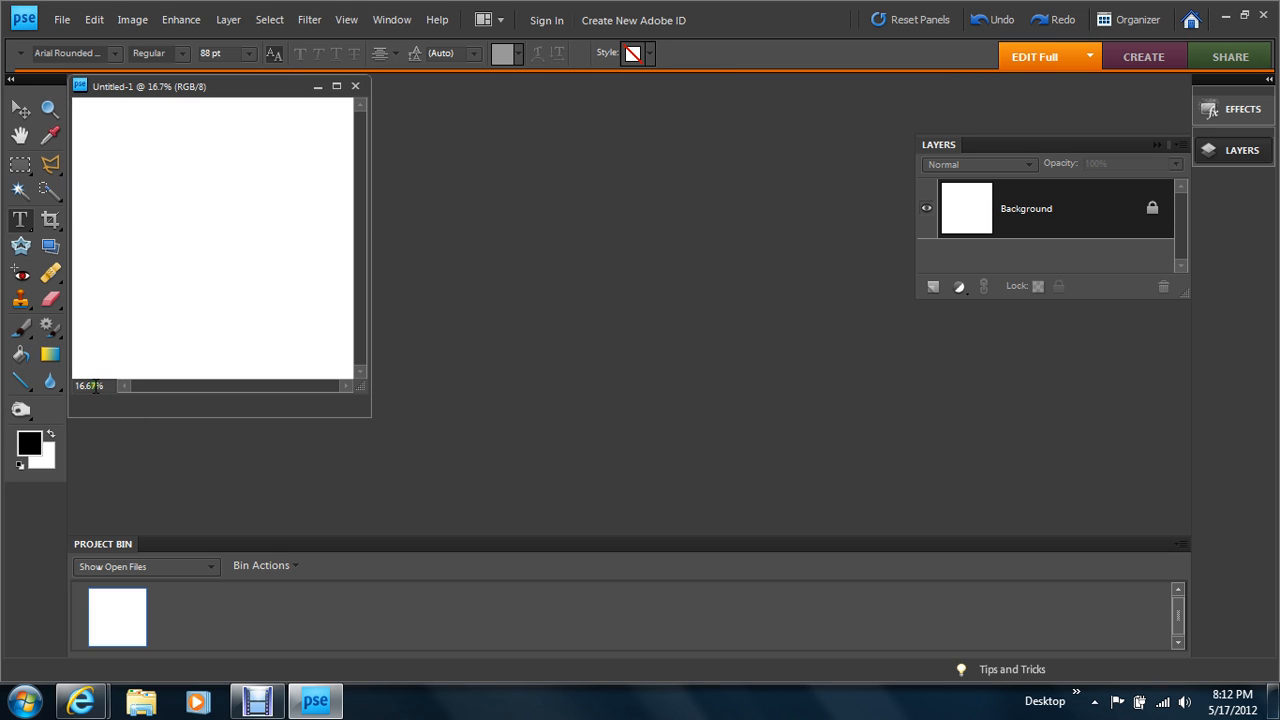
# Set the document zoom to 20% and enlarge its window to fit the whole canvas
pyautogui.click(96, 386)
pyautogui.write('20')
pyautogui.press('Return')
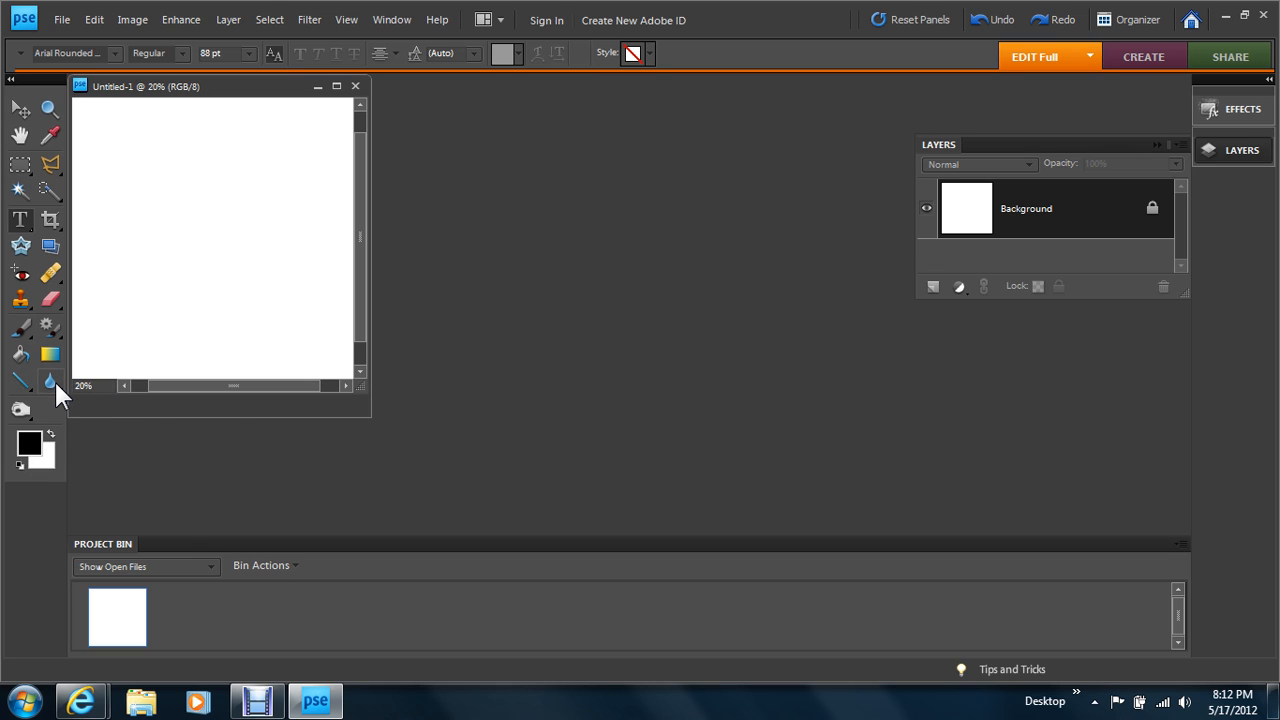
pyautogui.moveTo(367, 414); pyautogui.dragTo(434, 483)
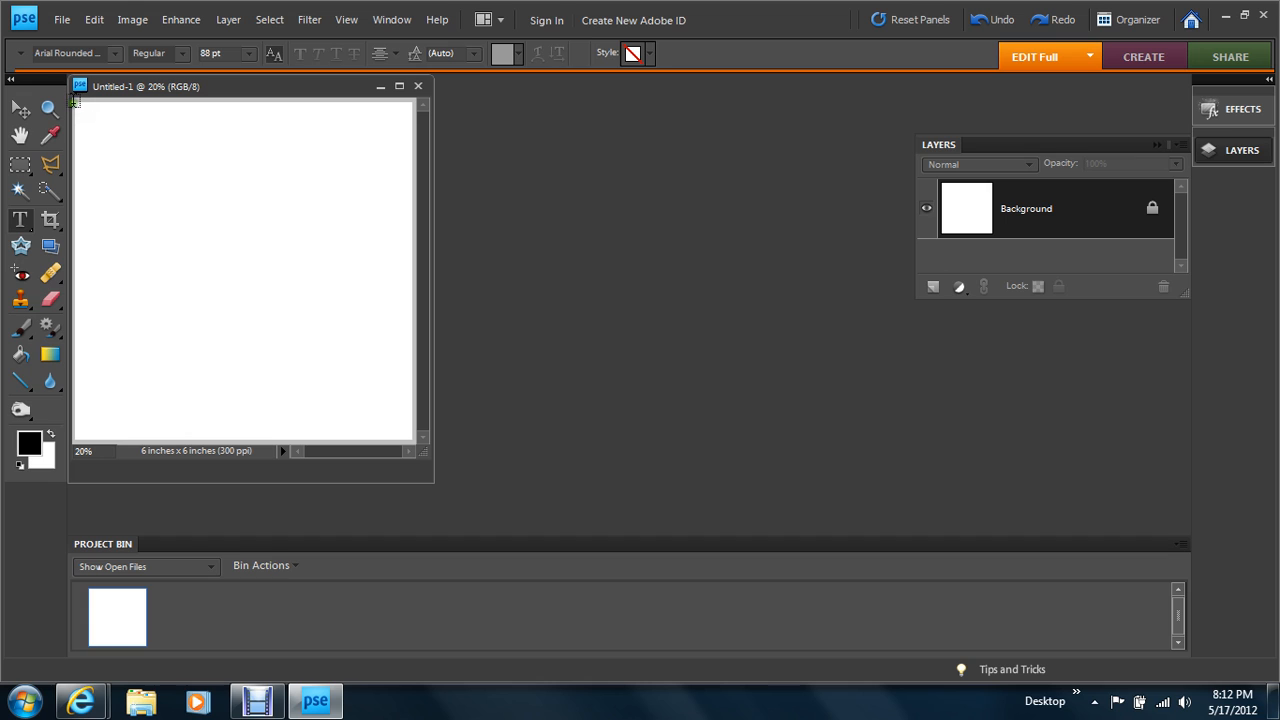
# Draw a text box covering the entire canvas, with Arial Rounded MT Bold as the font
pyautogui.moveTo(76, 101); pyautogui.dragTo(413, 437)
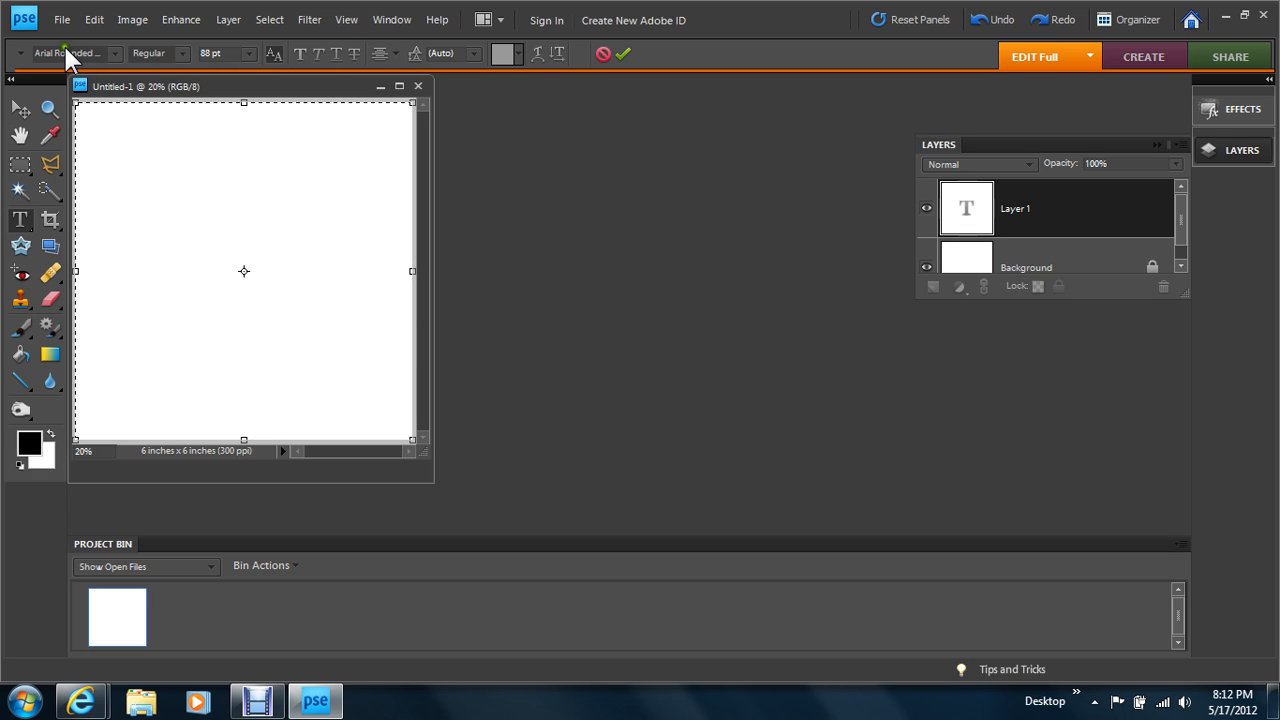
pyautogui.click(113, 53)
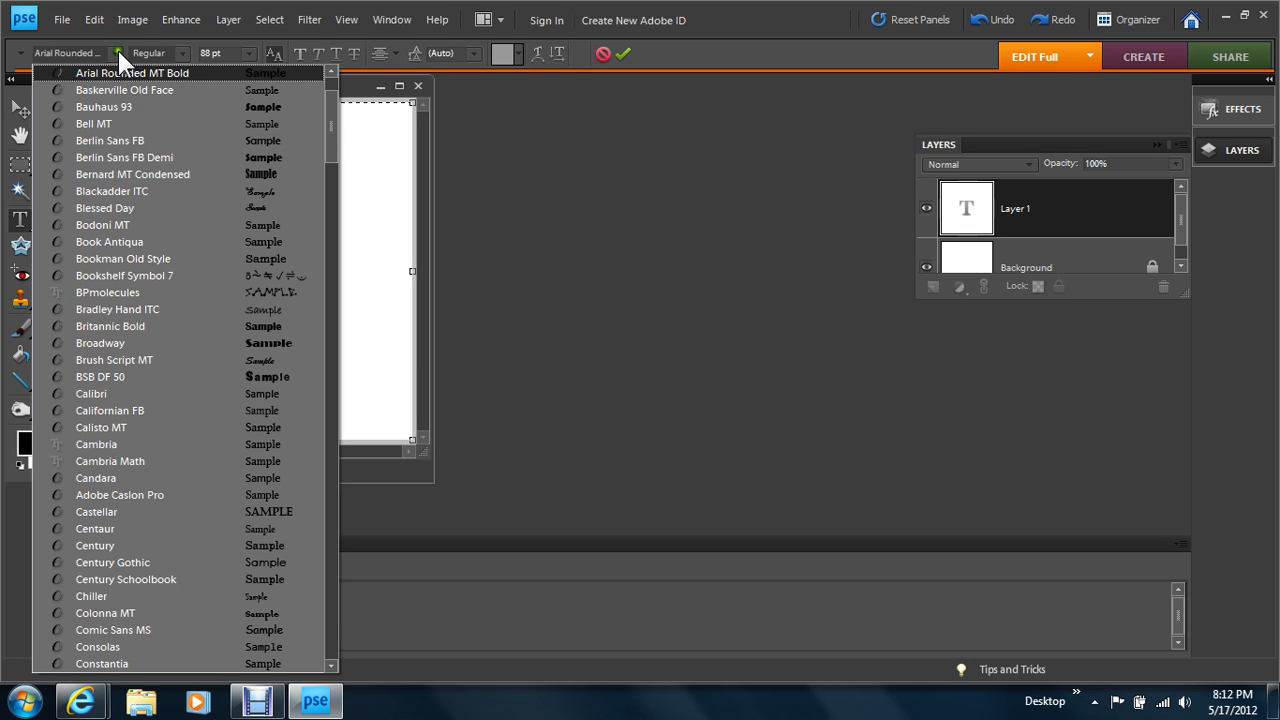
pyautogui.click(284, 67)
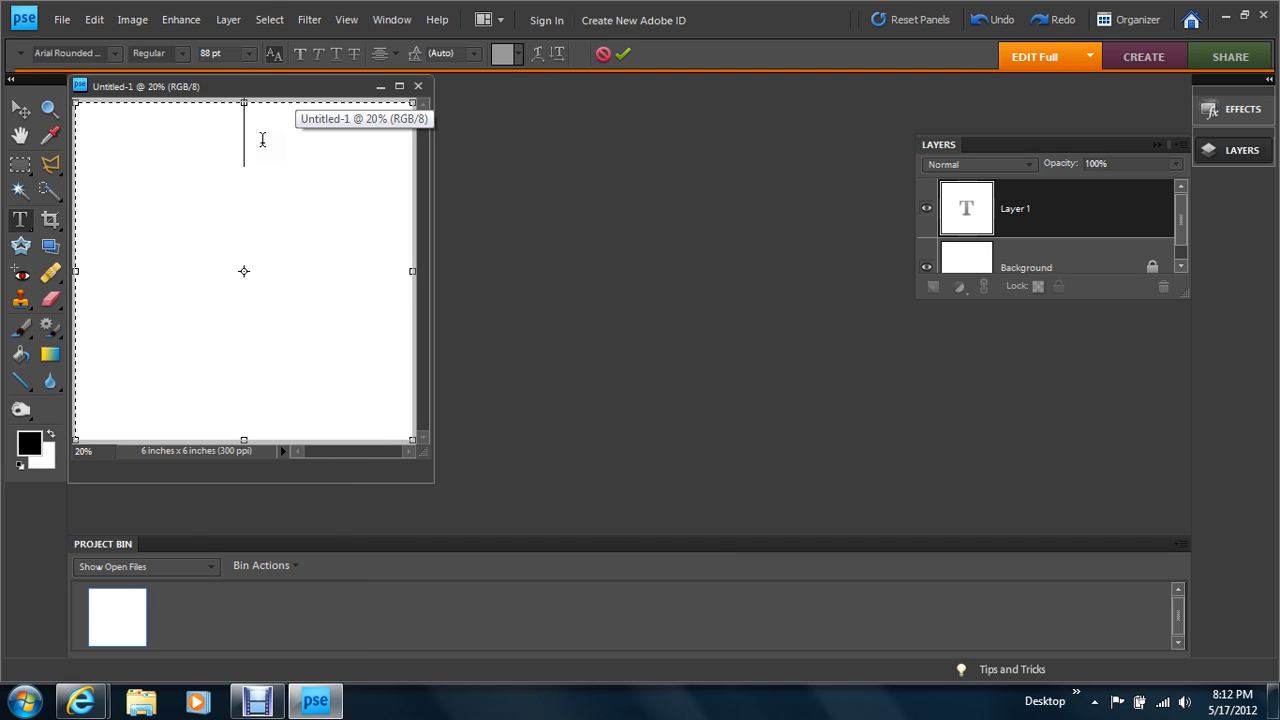
# Enter the capital alphabet in the text box on four lines: ABCDEF, GHIJKLM, NOPQRS and TUVWXYZ
pyautogui.write('ABCDEF')
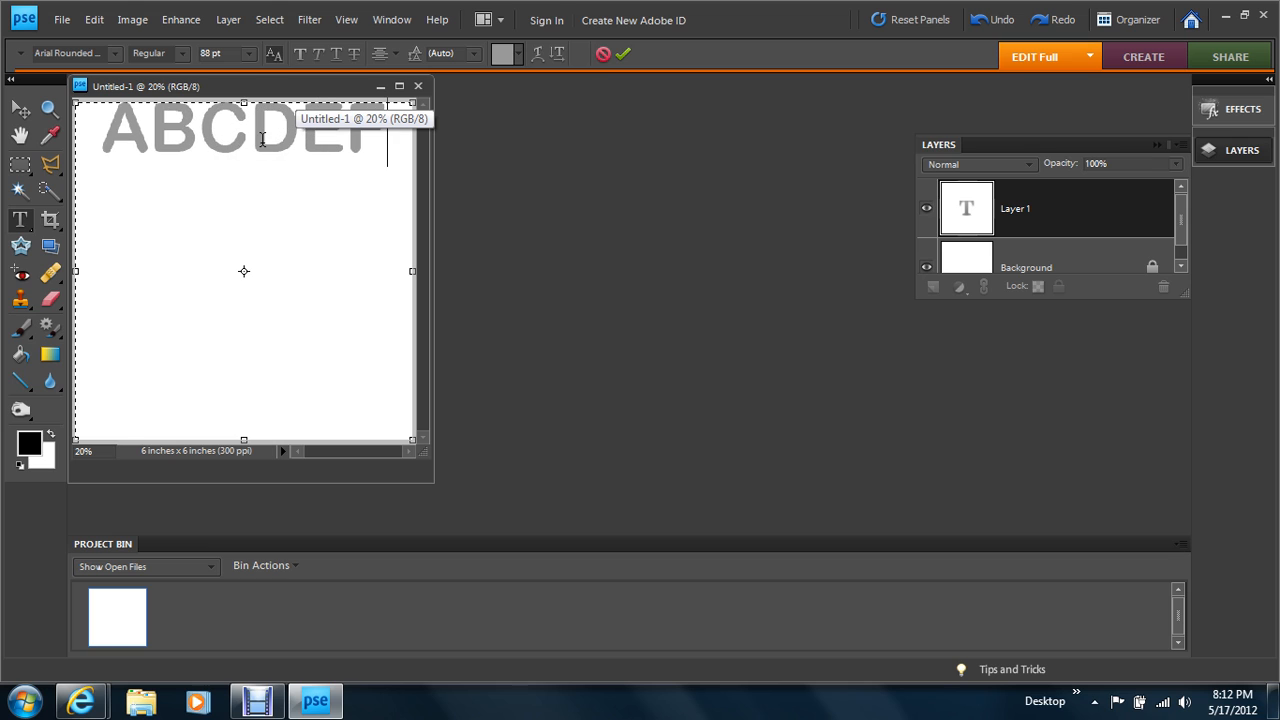
pyautogui.press('Return')
pyautogui.write('GHI')
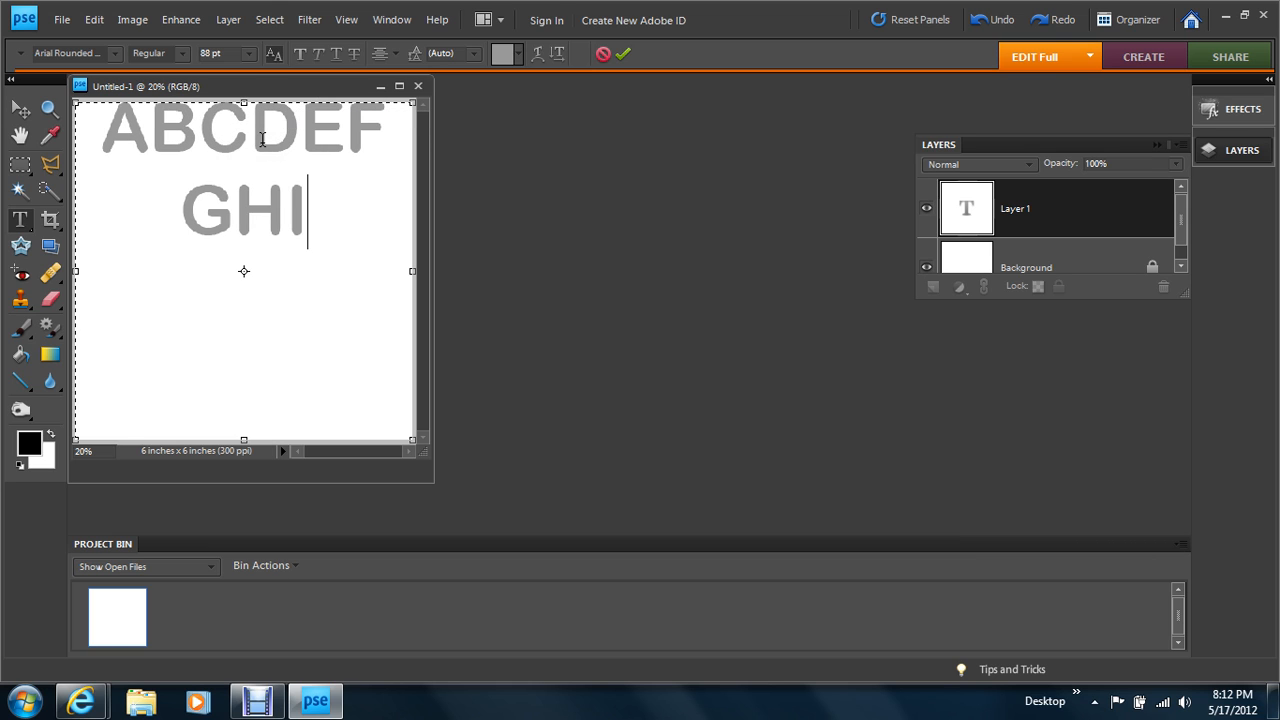
pyautogui.write('JKLM')
pyautogui.press('Return')
pyautogui.write('NOP')
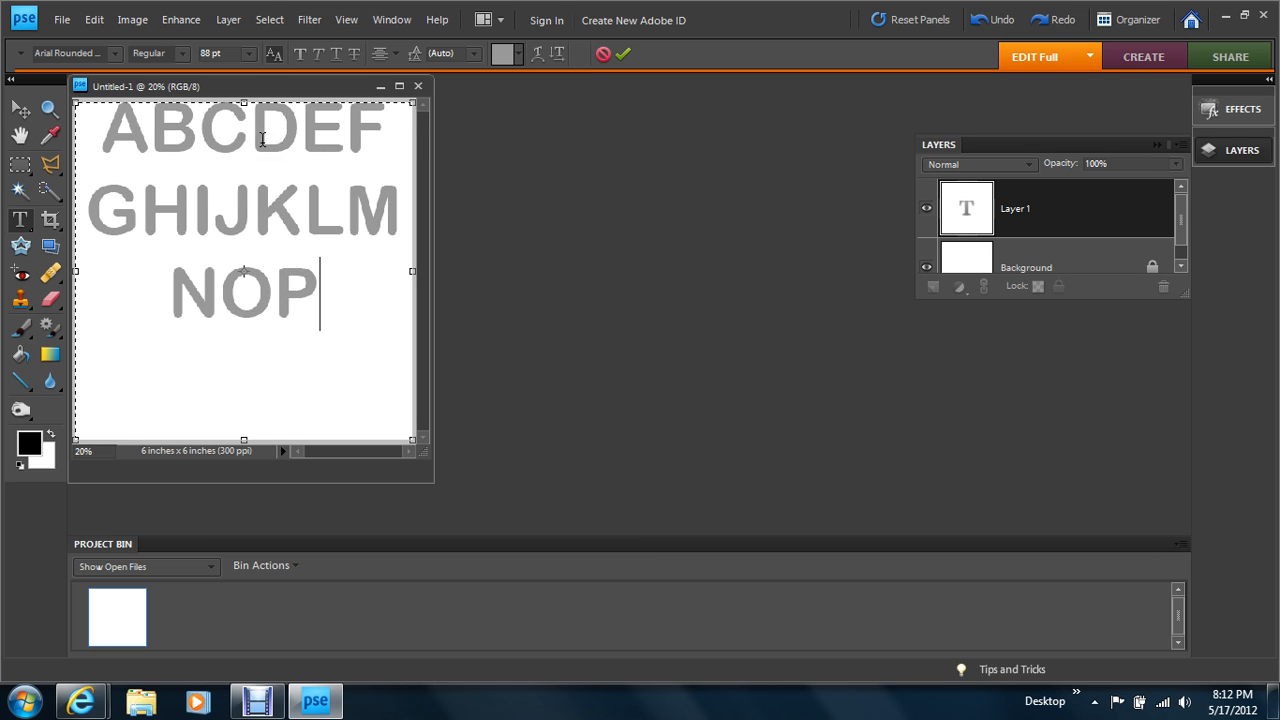
pyautogui.write('QRS')
pyautogui.press('Return')
pyautogui.write('T')
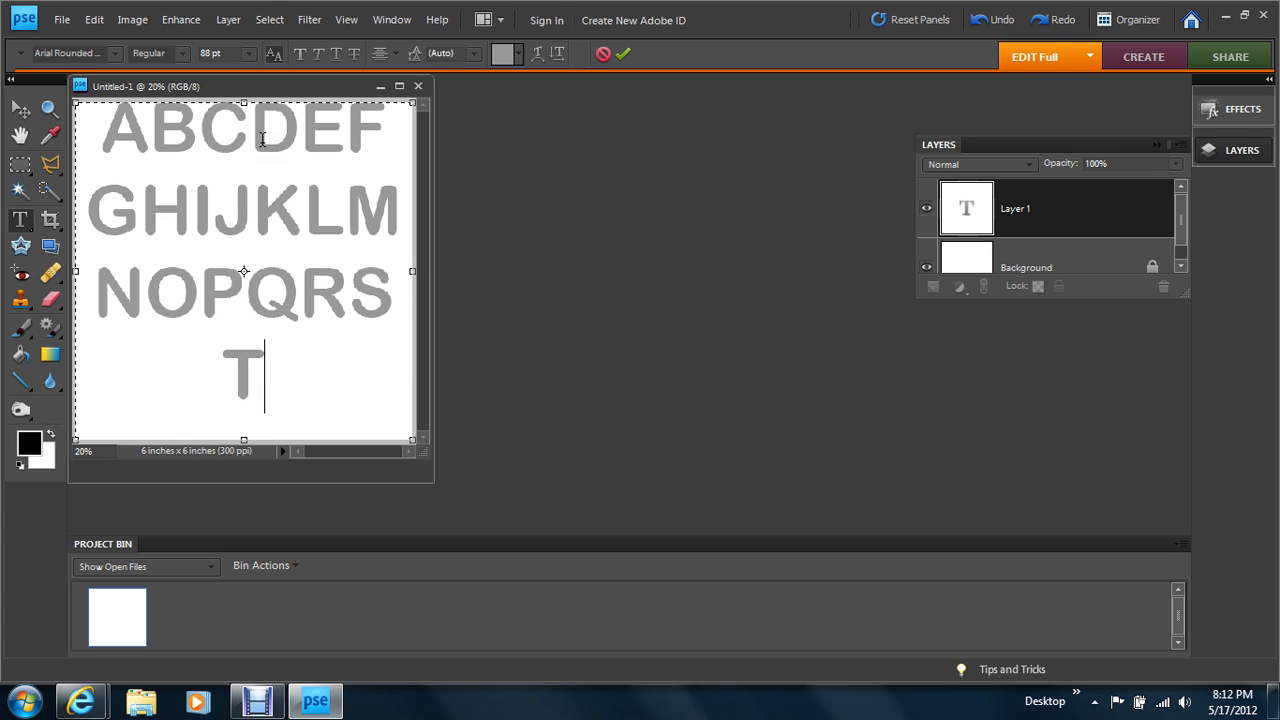
pyautogui.write('UVWX')
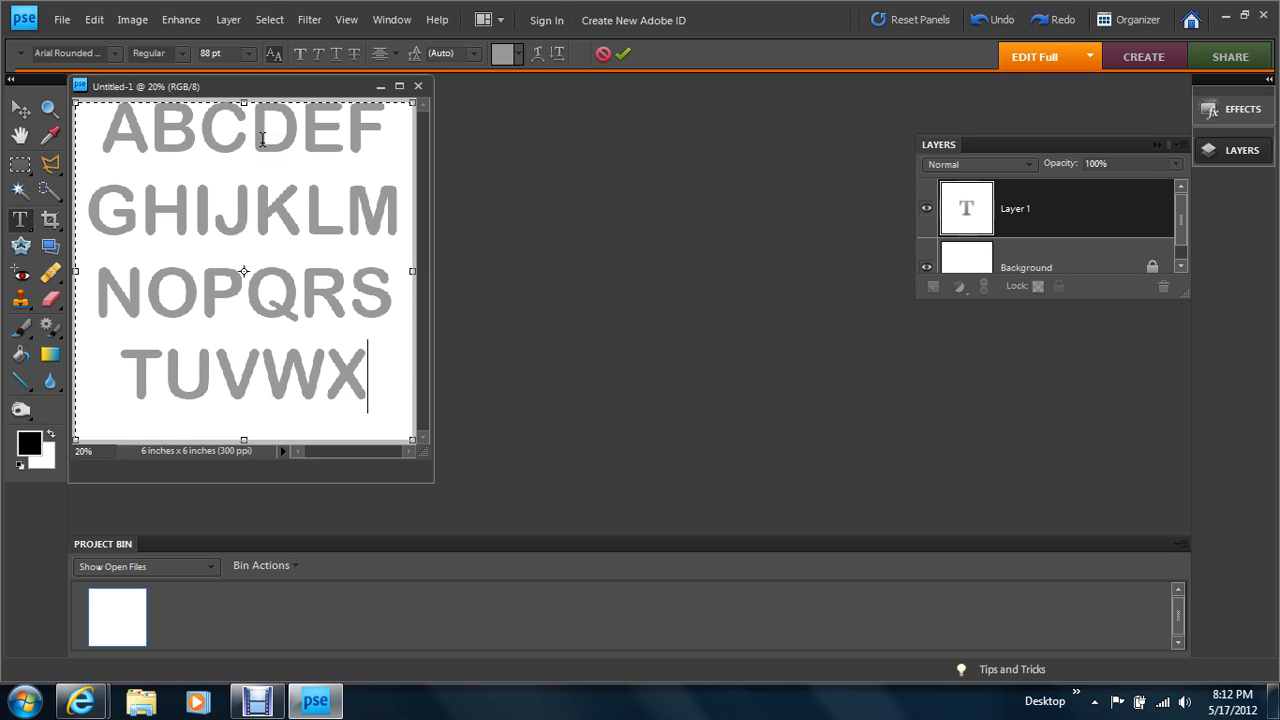
pyautogui.write('YZ')
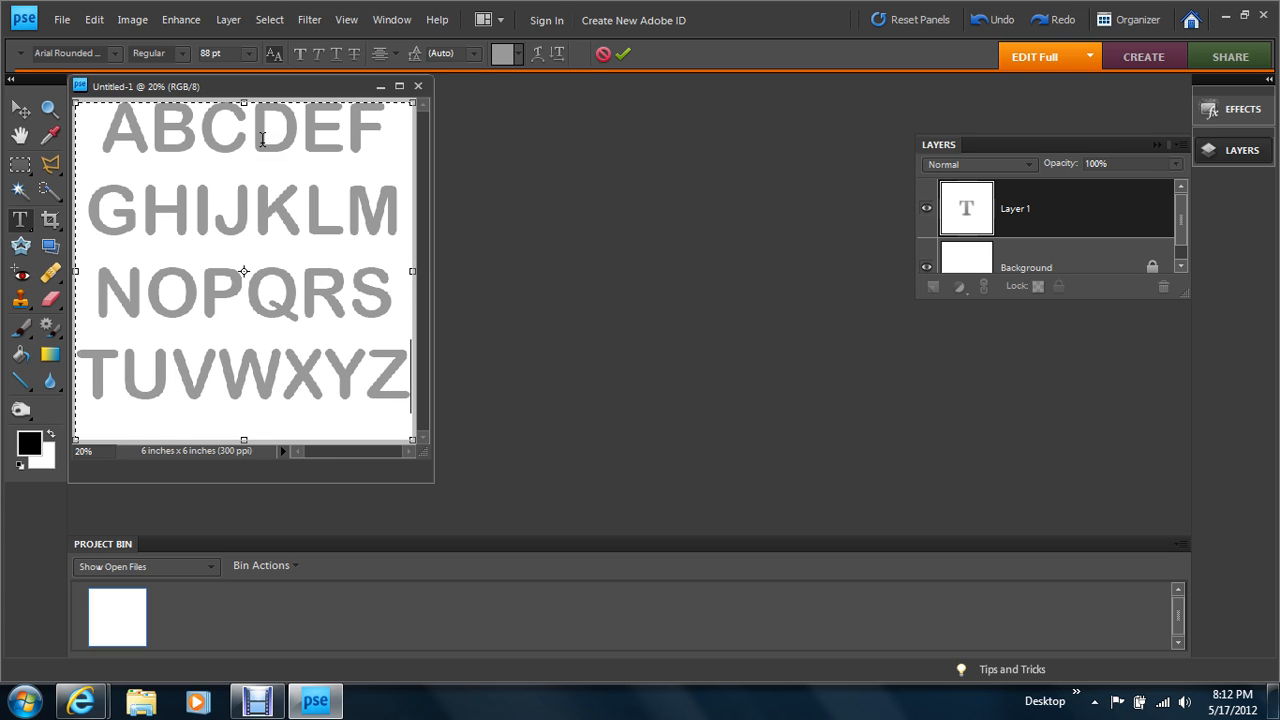
# Nudge the alphabet text layer downward with the Move tool until it sits vertically centered on the canvas
pyautogui.click(22, 109)
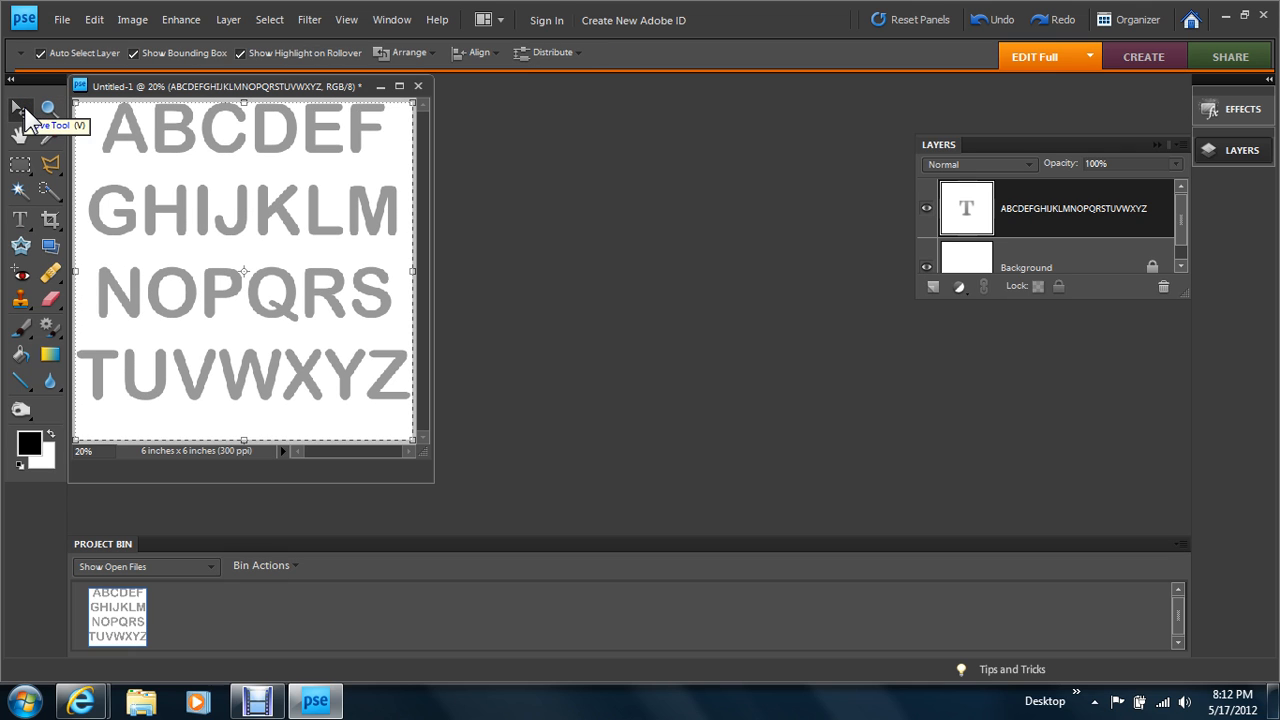
pyautogui.press('Down')
pyautogui.press('Down')
pyautogui.press('Down')
pyautogui.press('Down')
pyautogui.press('Down')
pyautogui.press('Down')
pyautogui.press('Down')
pyautogui.press('Down')
pyautogui.press('Down')
pyautogui.press('Down')
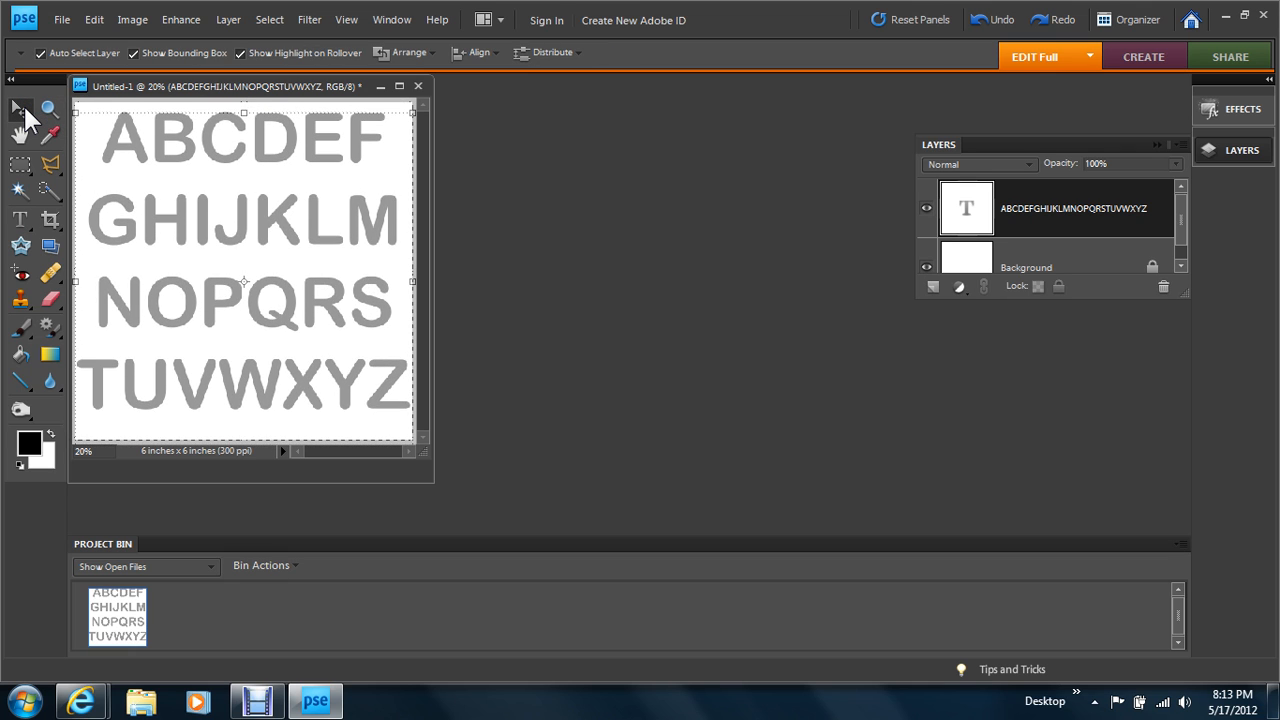
pyautogui.press('Down')
pyautogui.press('Down')
pyautogui.press('Down')
pyautogui.press('Down')
pyautogui.press('Down')
pyautogui.press('Down')
pyautogui.press('Down')
pyautogui.press('Down')
pyautogui.press('Down')
pyautogui.press('Down')
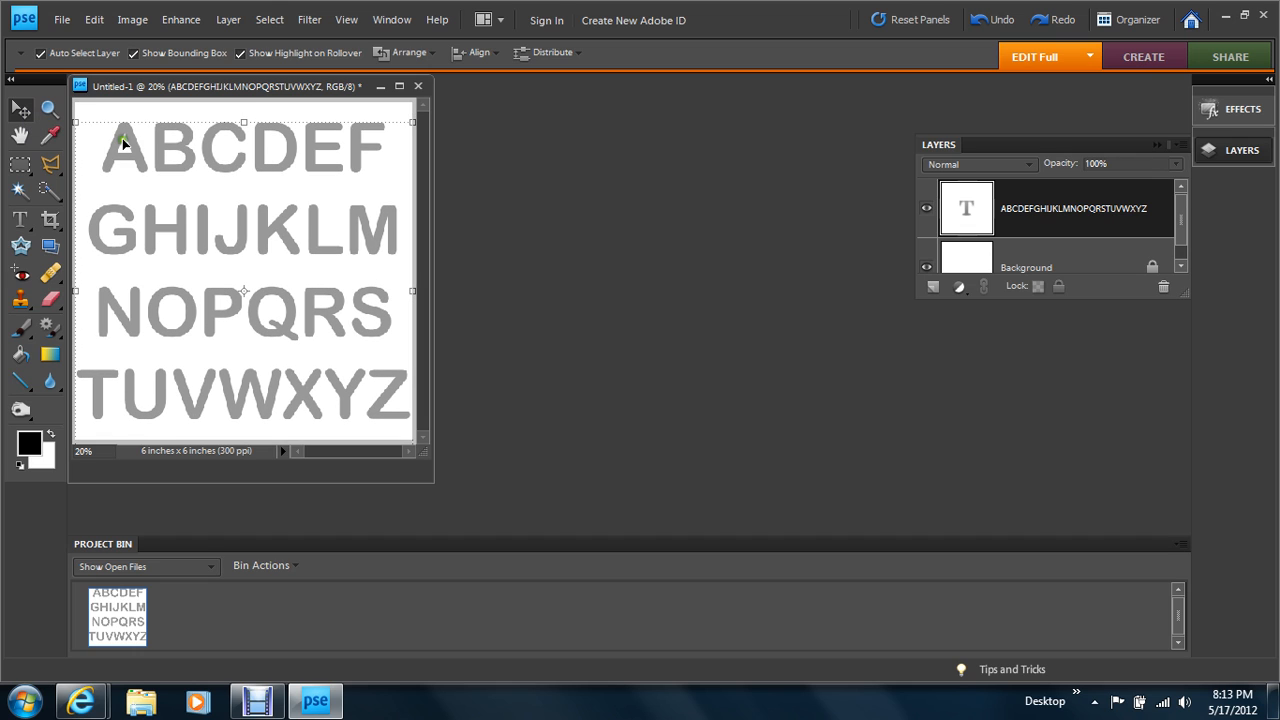
# Set the alphabet text's color to hex 999999 and its layer opacity to 90%
pyautogui.click(21, 220)
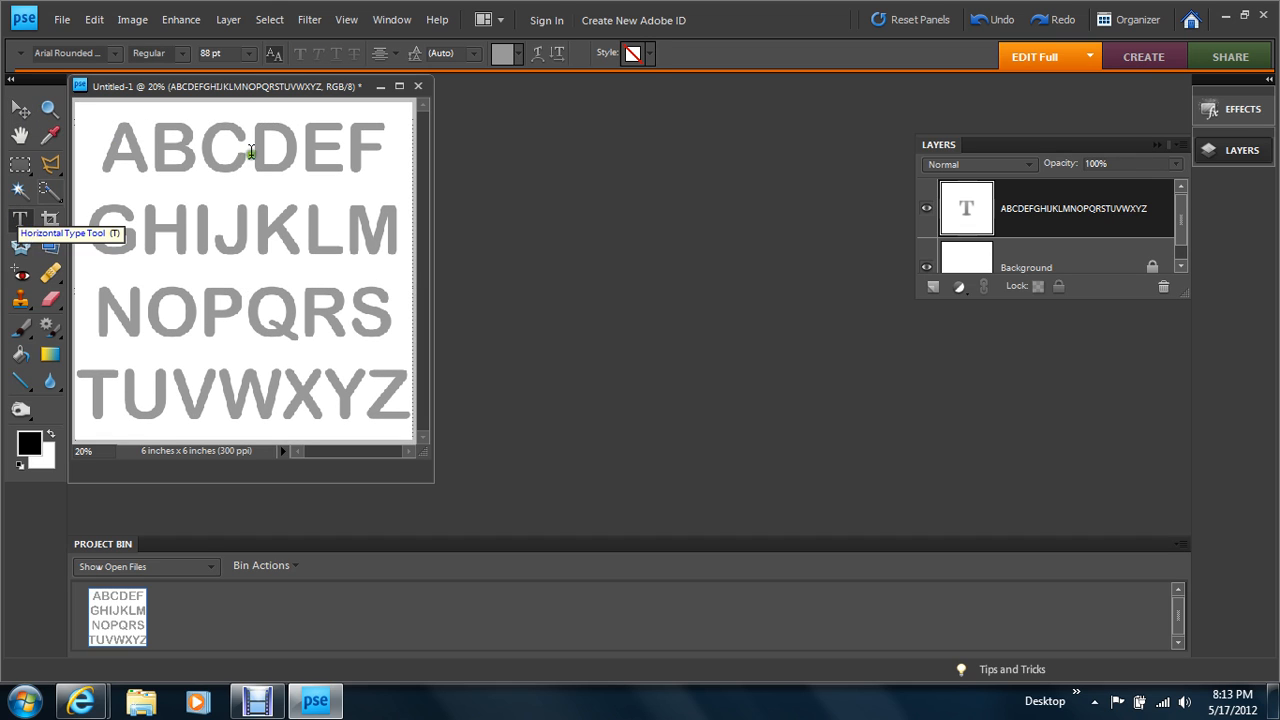
pyautogui.click(502, 55)
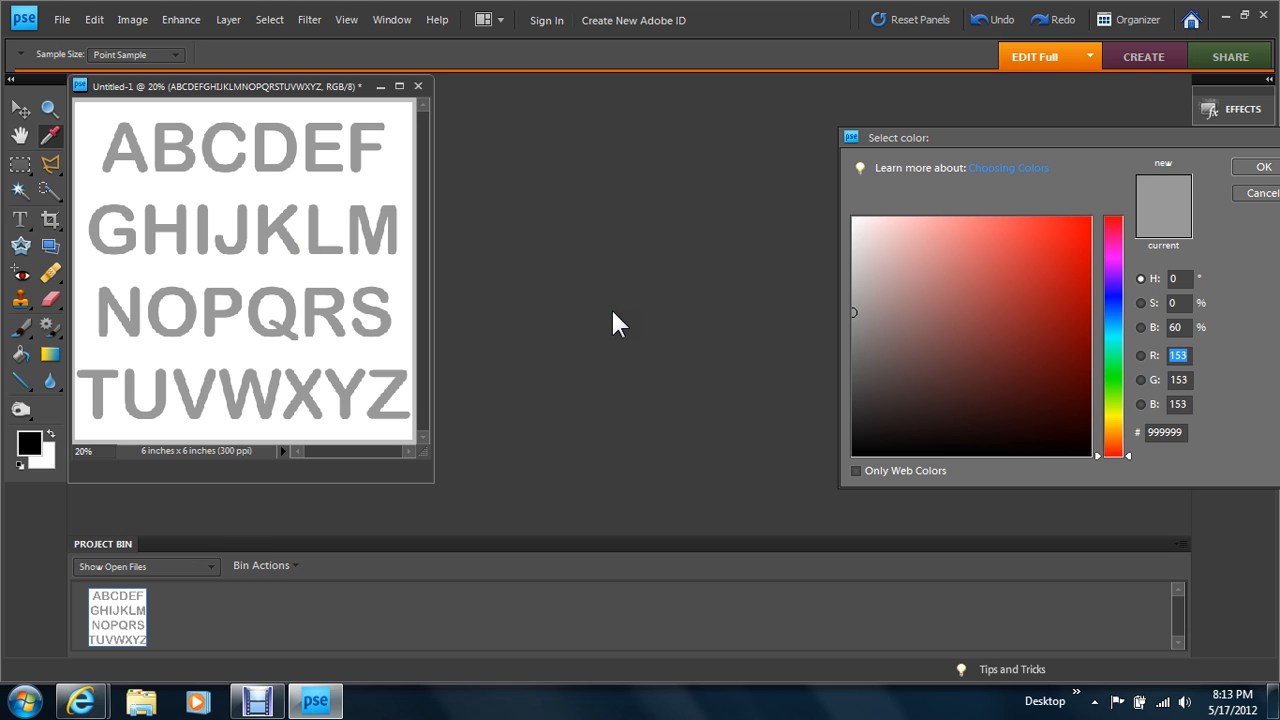
pyautogui.click(1162, 432)
pyautogui.click(1182, 433)
pyautogui.moveTo(1182, 432); pyautogui.dragTo(1144, 432)
pyautogui.write('999999')
pyautogui.click(1260, 168)
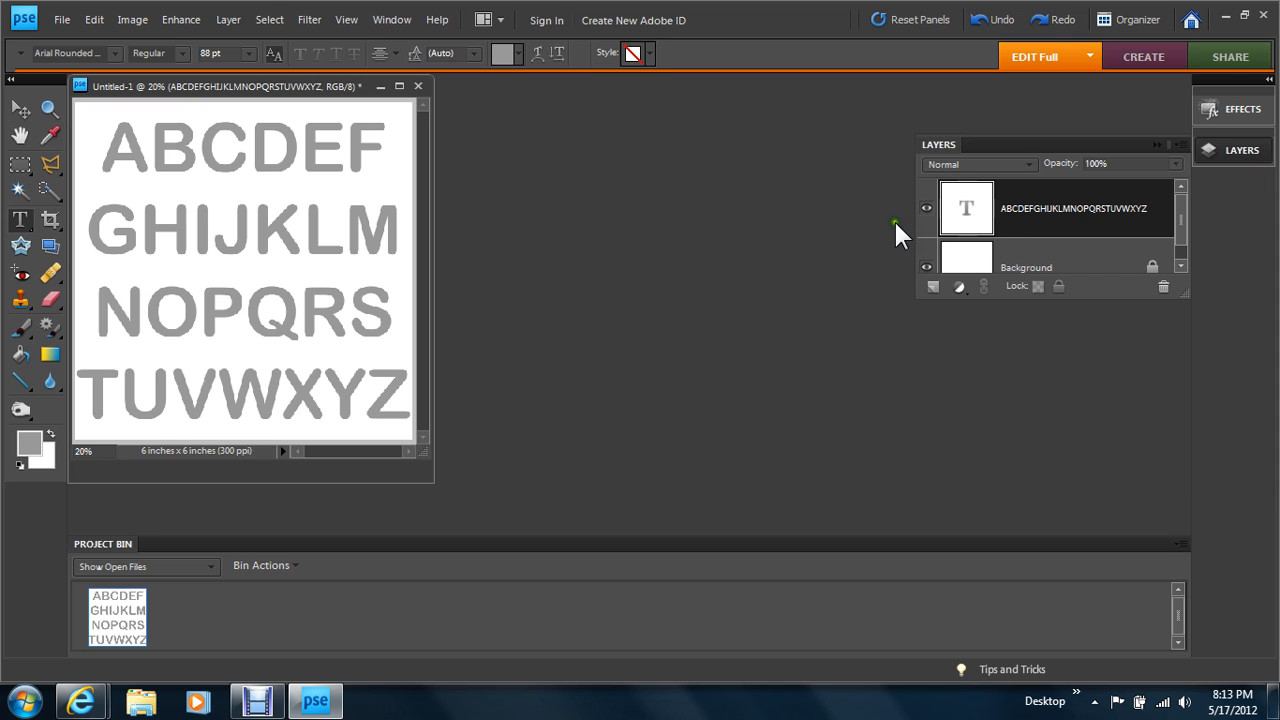
pyautogui.click(1096, 164)
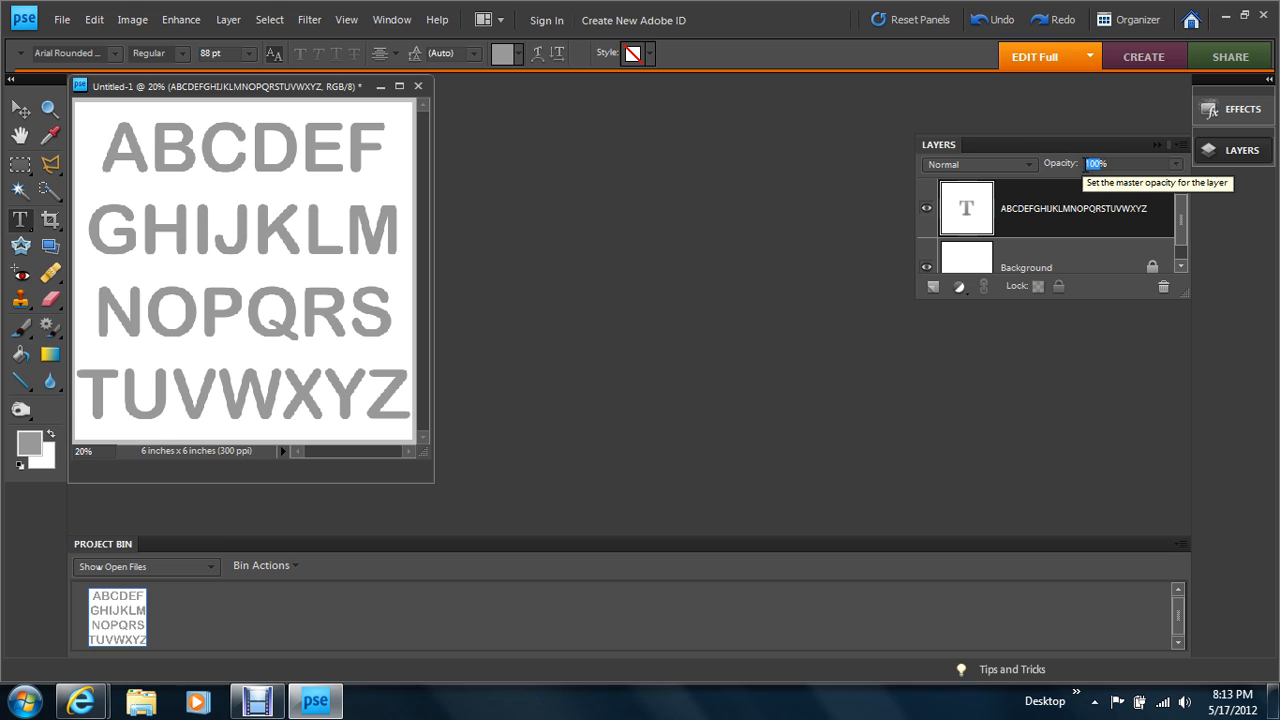
pyautogui.write('90')
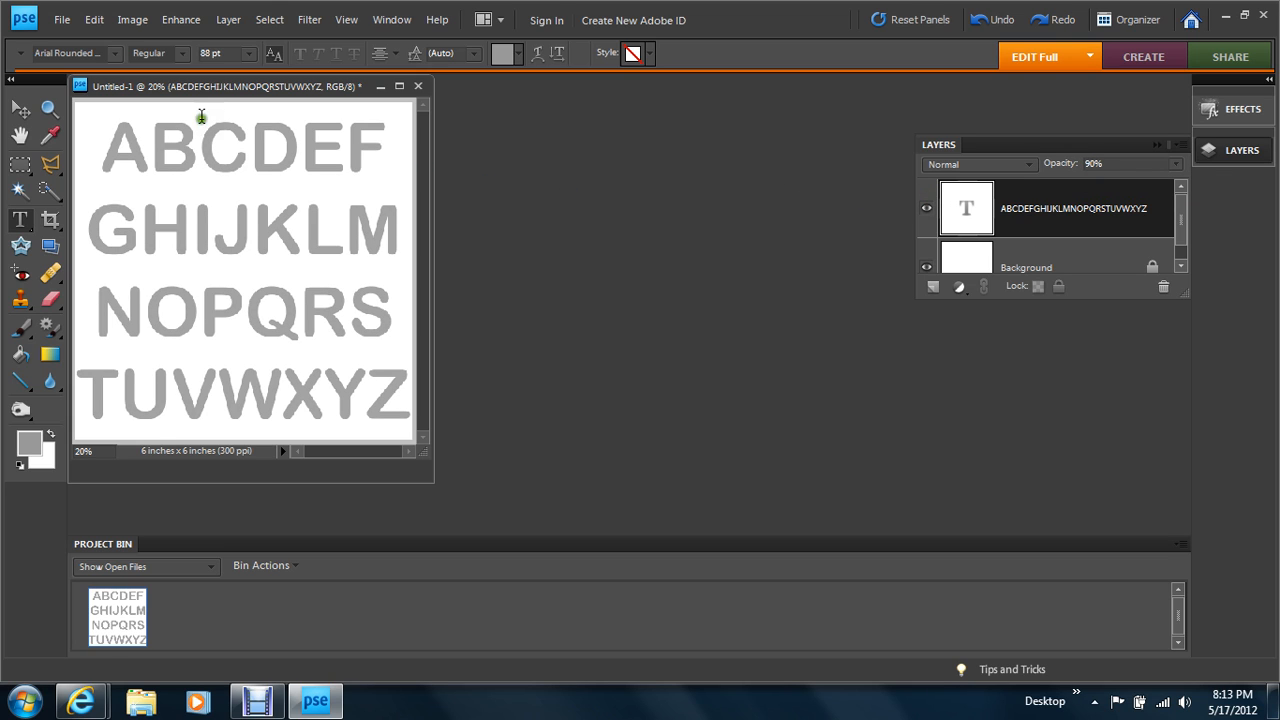
# Simplify the alphabet type layer and apply the Chrome sketch filter with Detail 2 and slightly reduced Smoothness
pyautogui.click(20, 110)
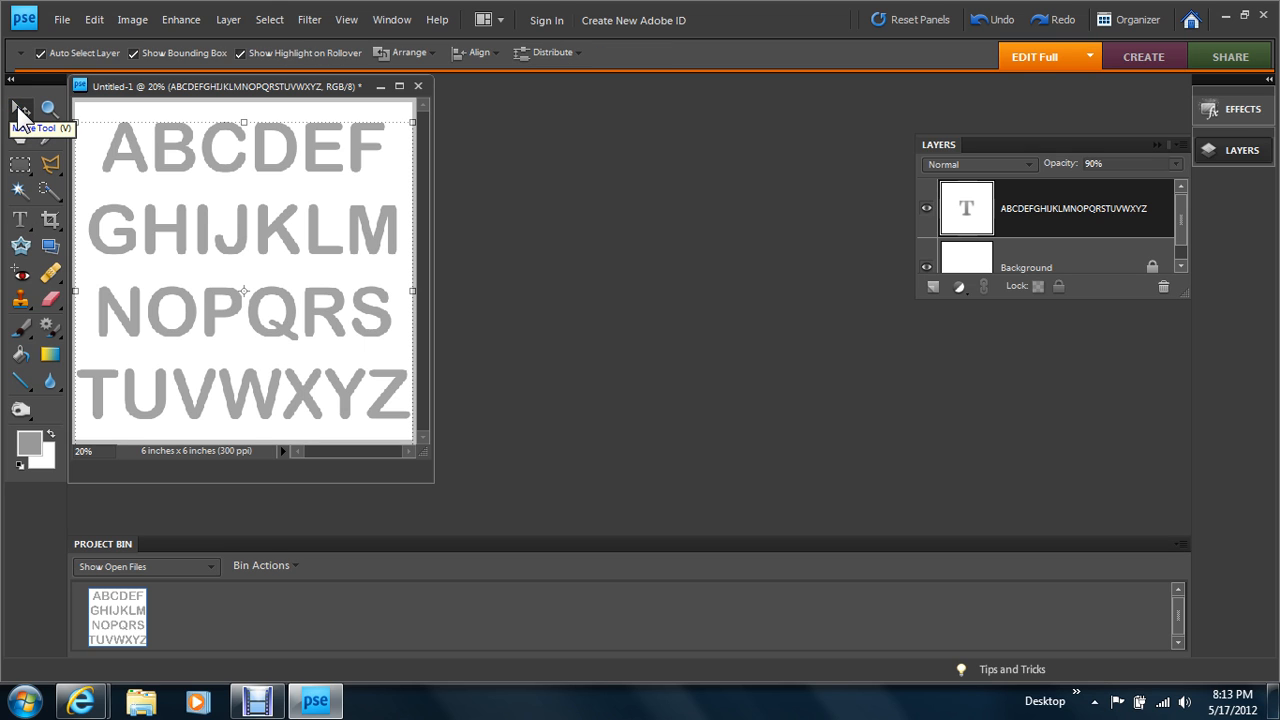
pyautogui.click(309, 19)
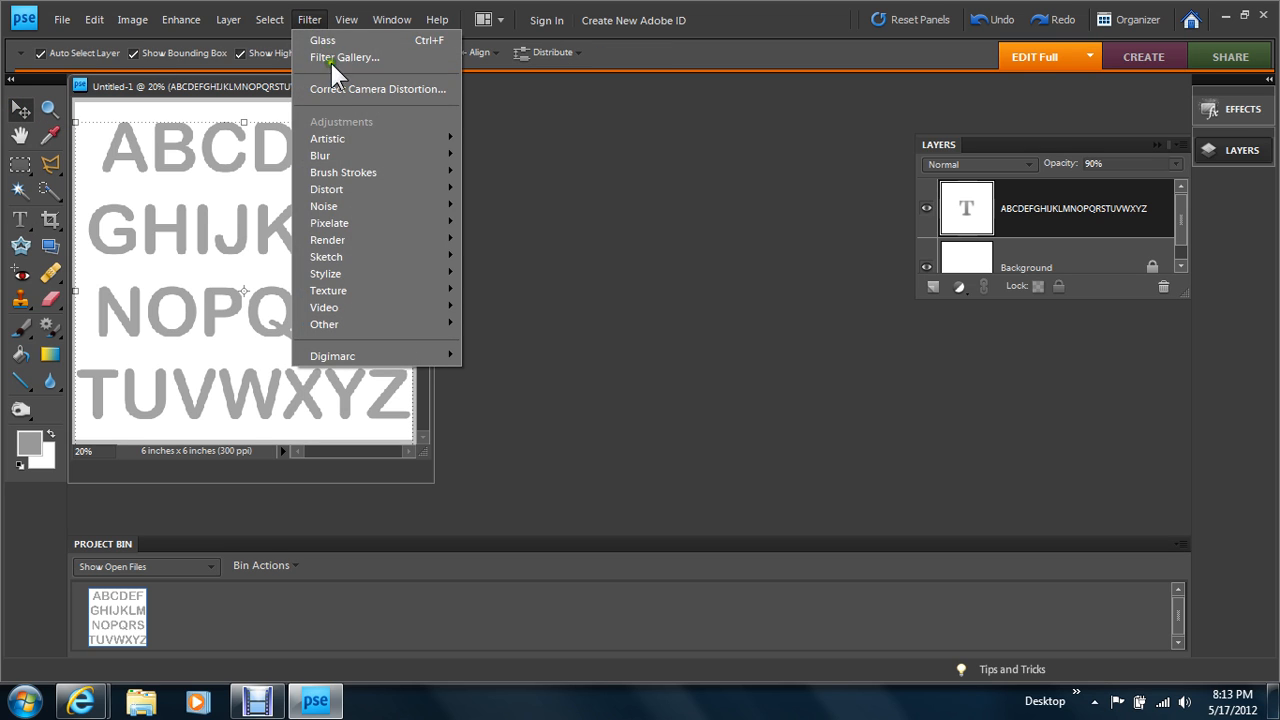
pyautogui.moveTo(398, 256)
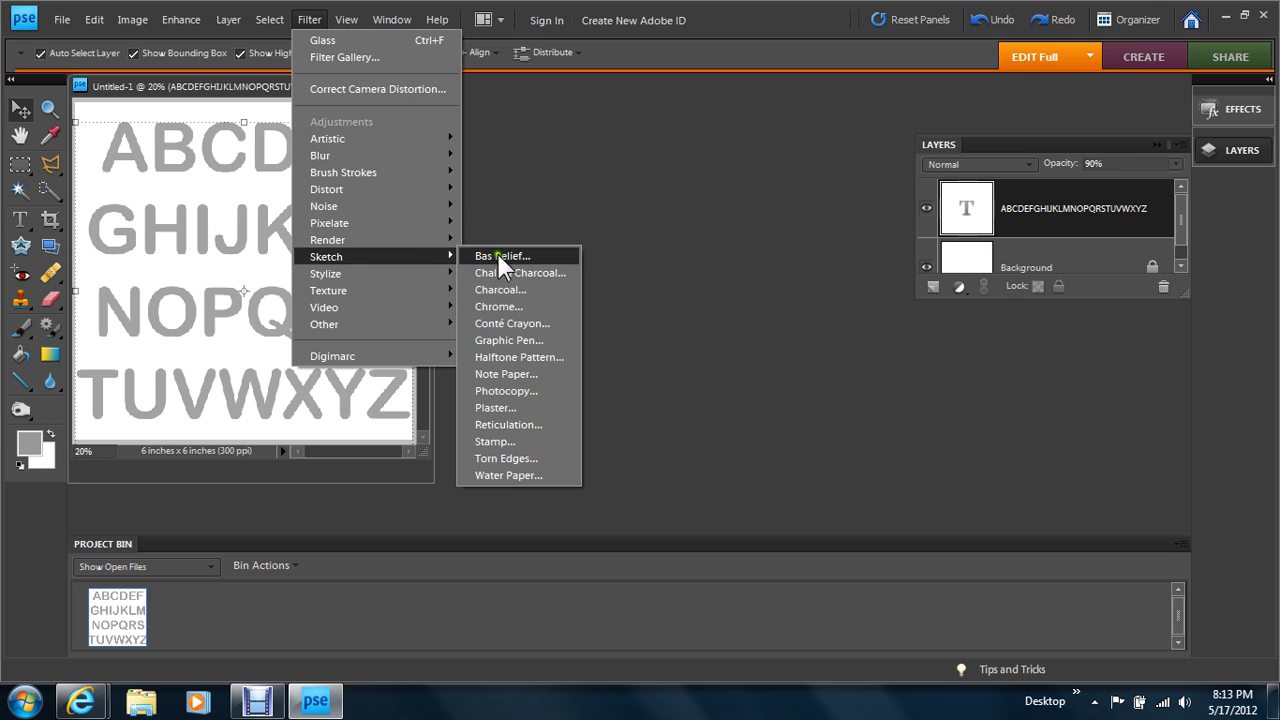
pyautogui.click(518, 306)
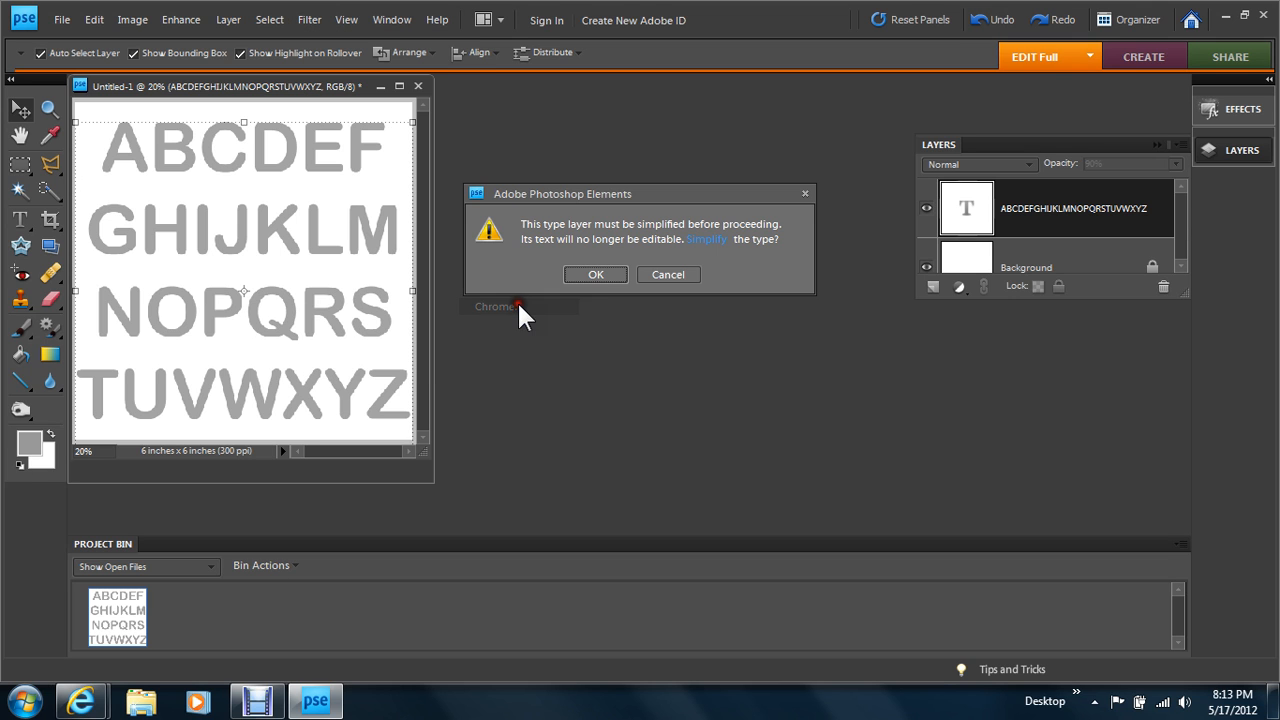
pyautogui.click(598, 272)
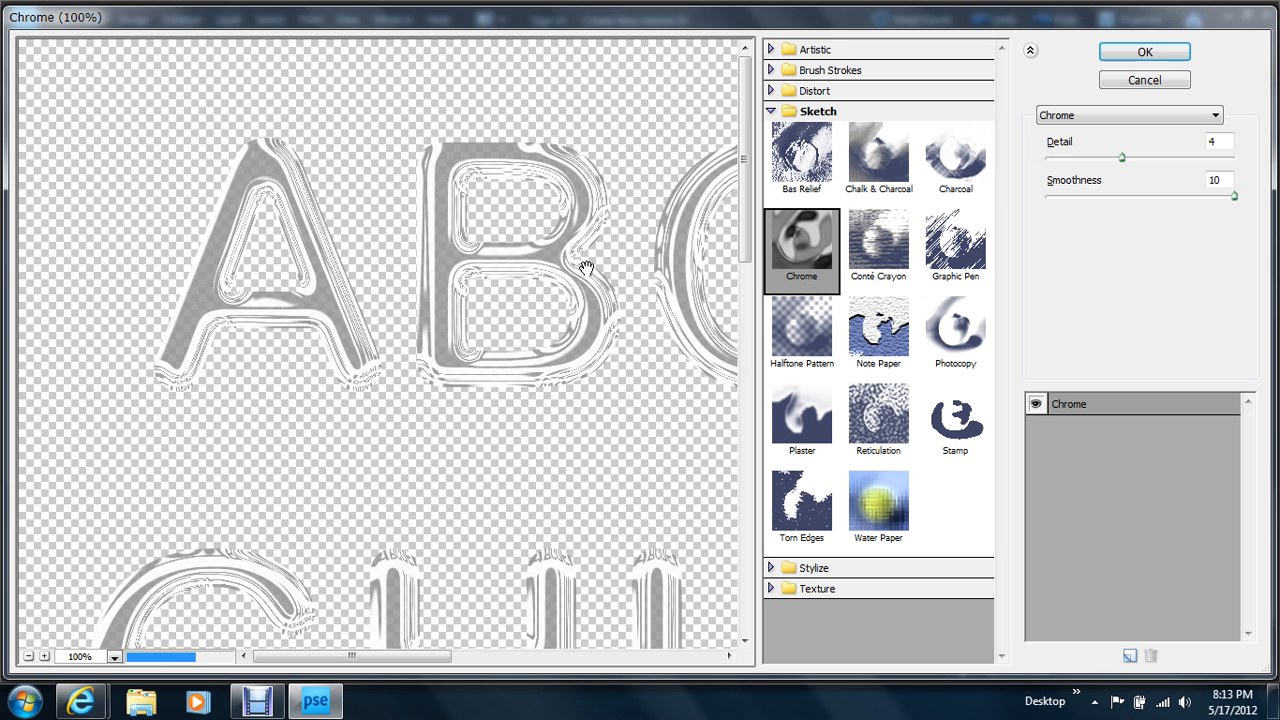
pyautogui.moveTo(586, 268); pyautogui.dragTo(514, 266)
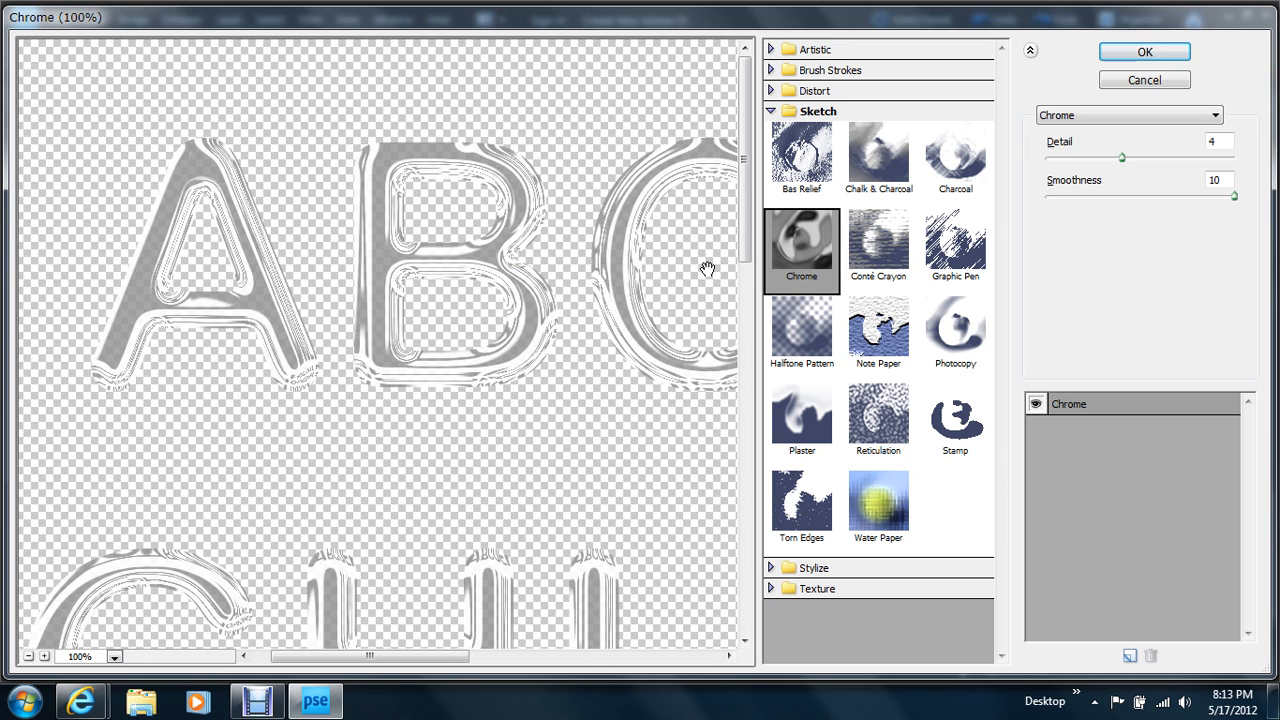
pyautogui.moveTo(1122, 155); pyautogui.dragTo(1090, 159)
pyautogui.moveTo(1237, 195); pyautogui.dragTo(1212, 195)
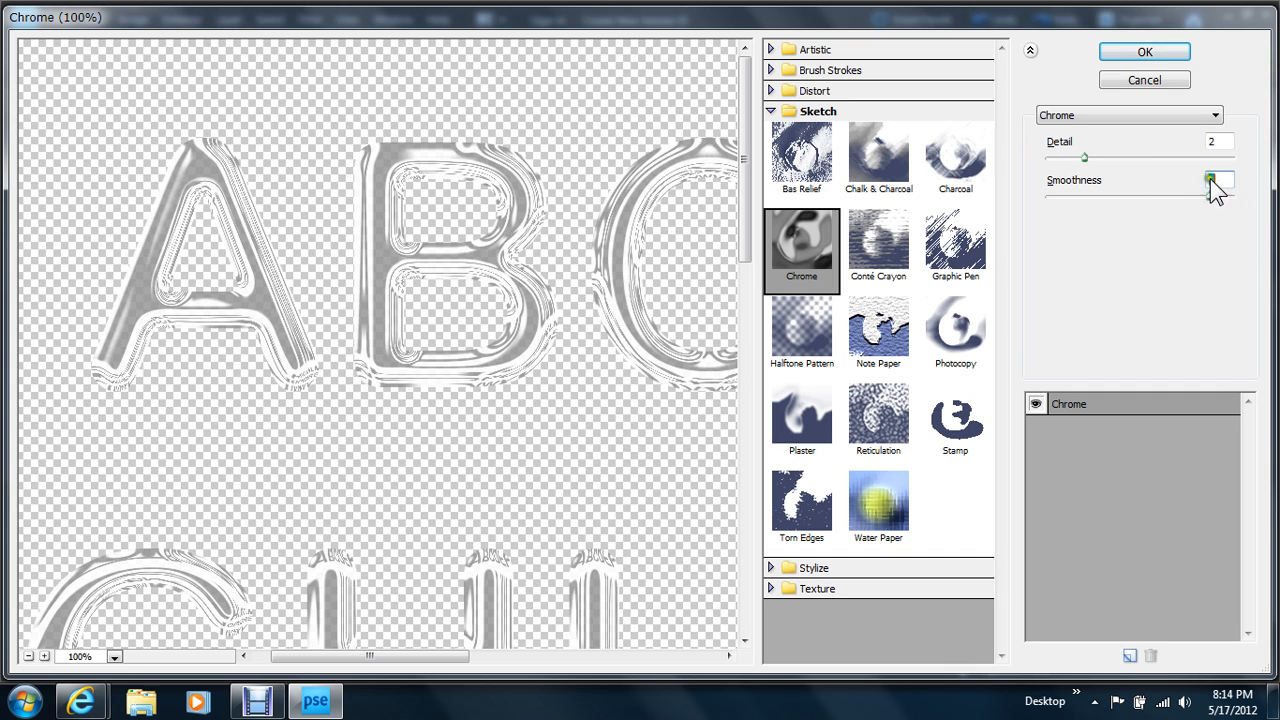
pyautogui.click(1157, 54)
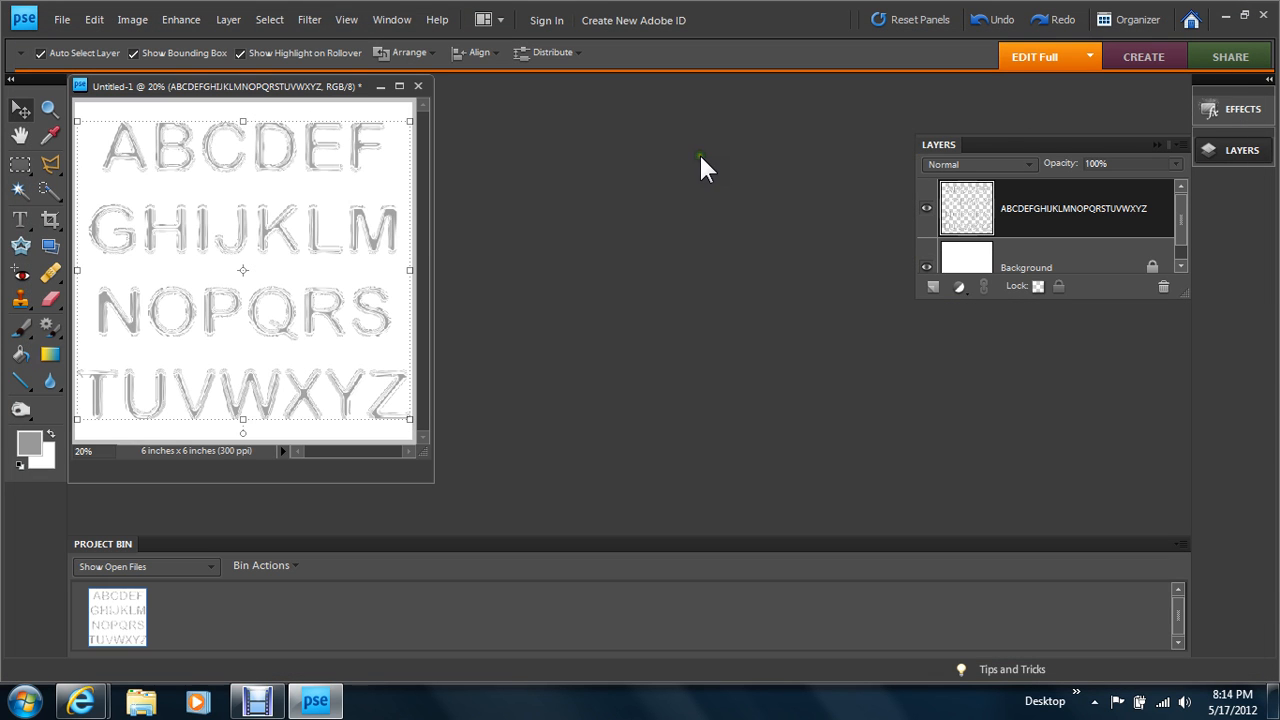
# Invert the white Background layer to black
pyautogui.click(338, 202)
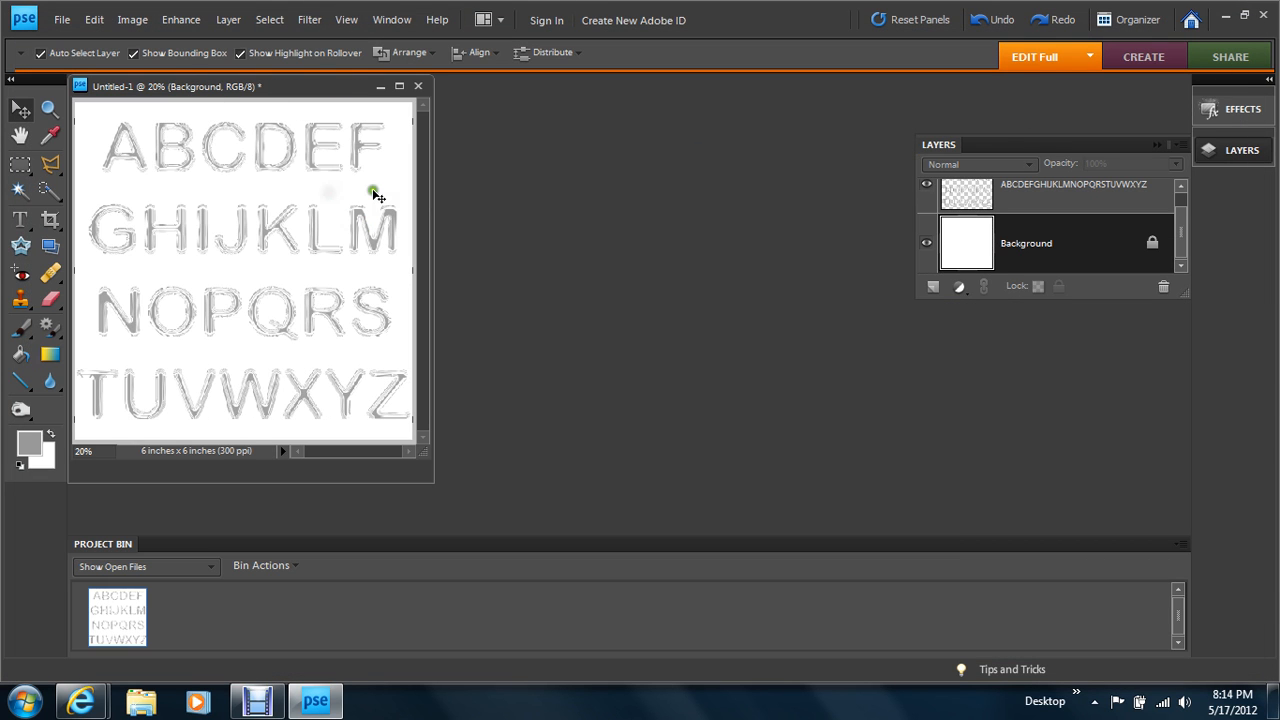
pyautogui.hotkey('ctrl', 'i')
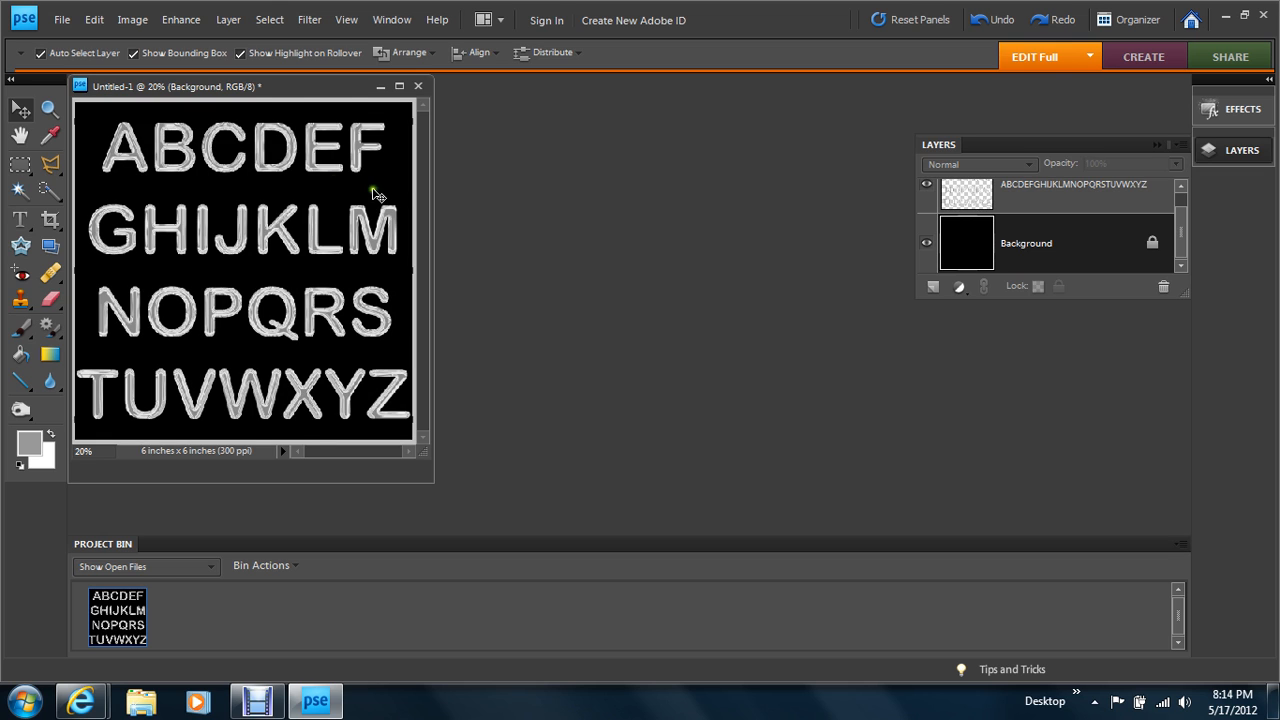
# Apply the Glass distort filter to the alphabet layer with Distortion 10, Smoothness 14, Frosted texture, 98% Scaling and Invert off
pyautogui.click(288, 148)
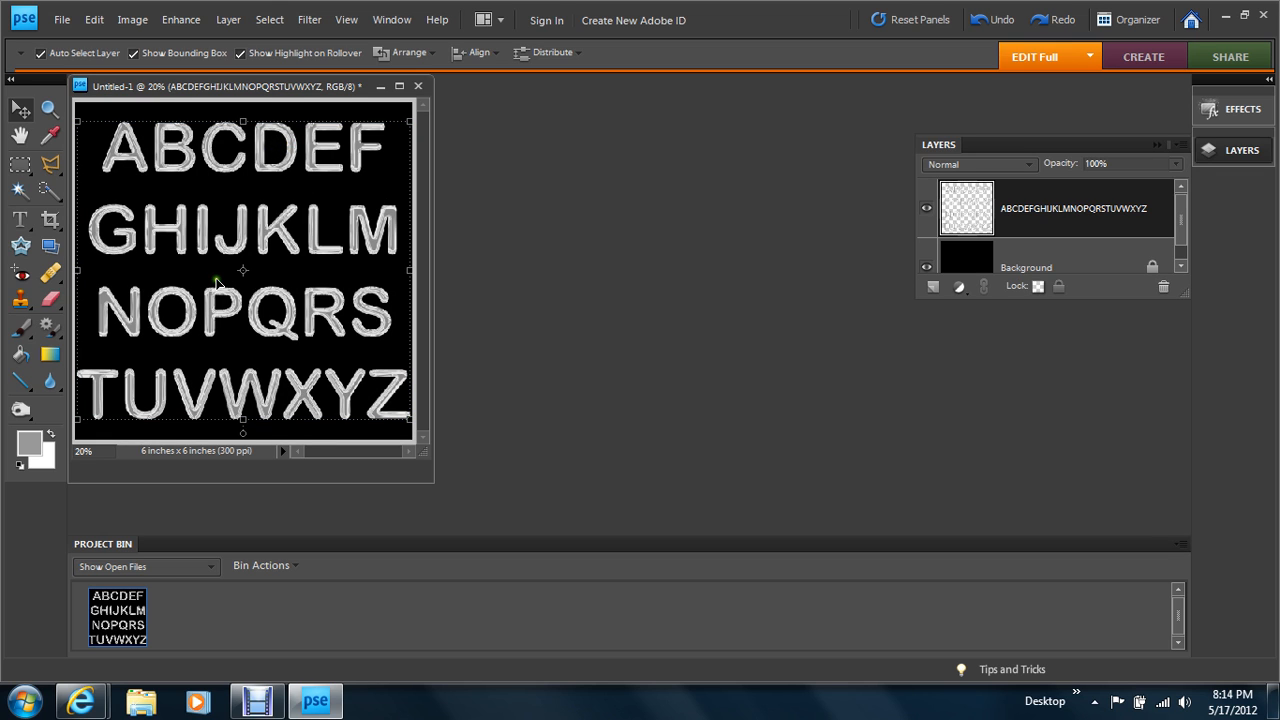
pyautogui.click(310, 20)
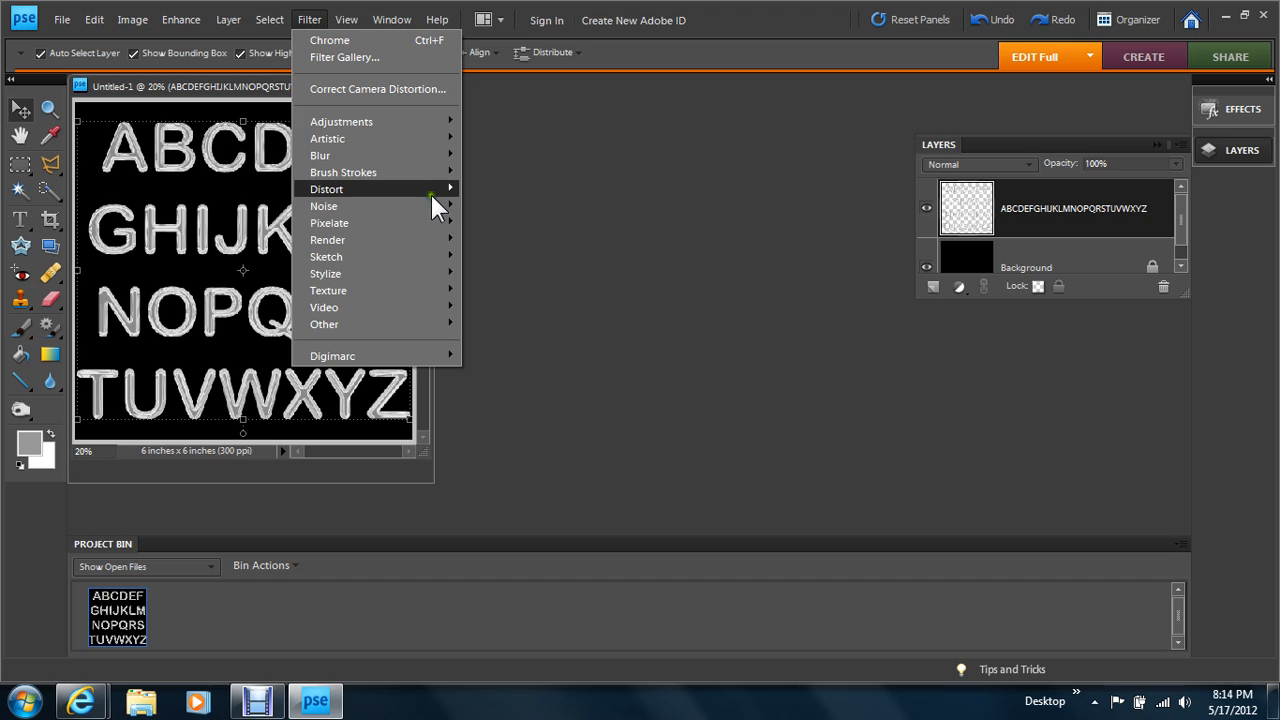
pyautogui.moveTo(431, 193)
pyautogui.click(511, 221)
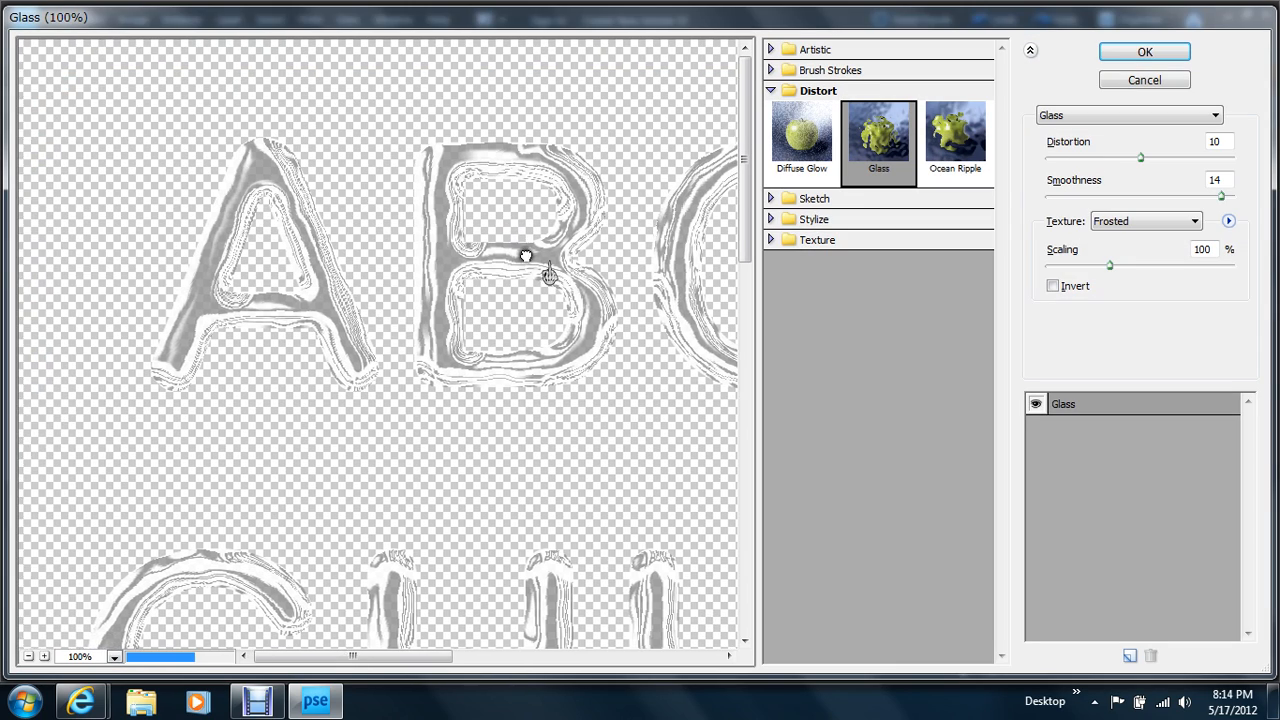
pyautogui.moveTo(523, 254); pyautogui.dragTo(441, 252)
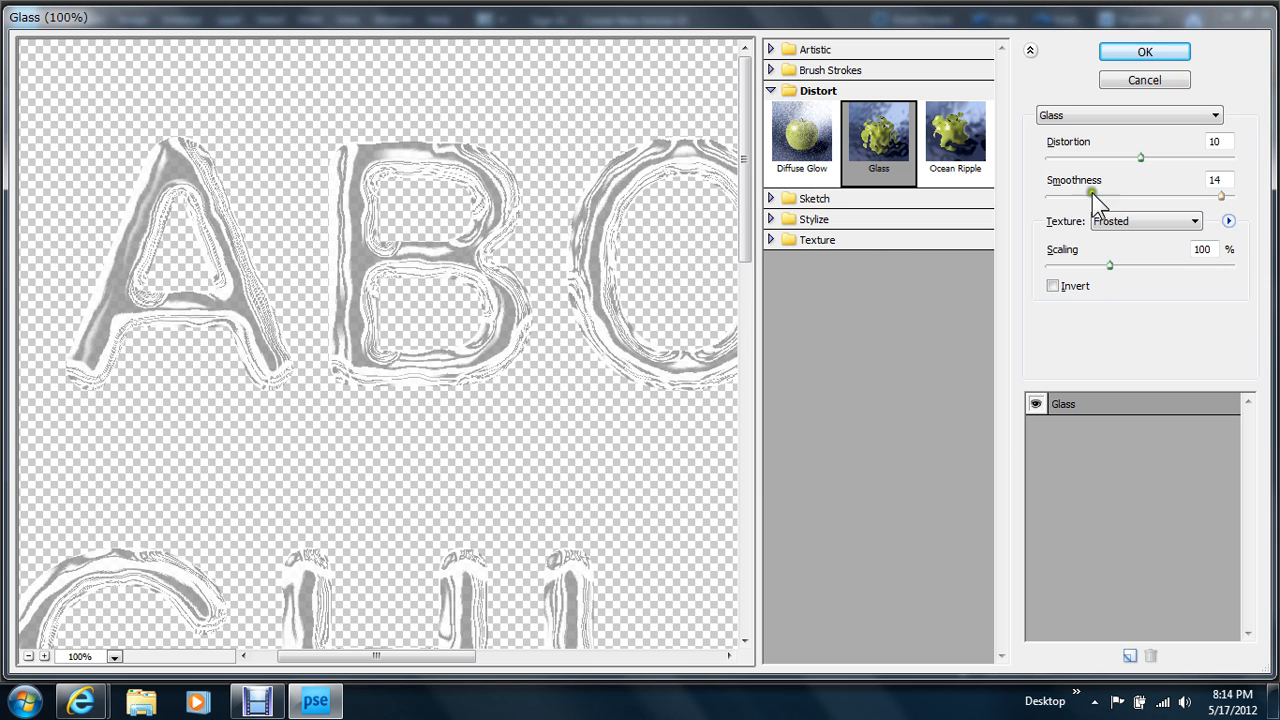
pyautogui.moveTo(1143, 160)
pyautogui.mouseDown()
pyautogui.moveTo(1203, 160)
pyautogui.moveTo(1120, 165)
pyautogui.moveTo(1136, 165)
pyautogui.mouseUp()
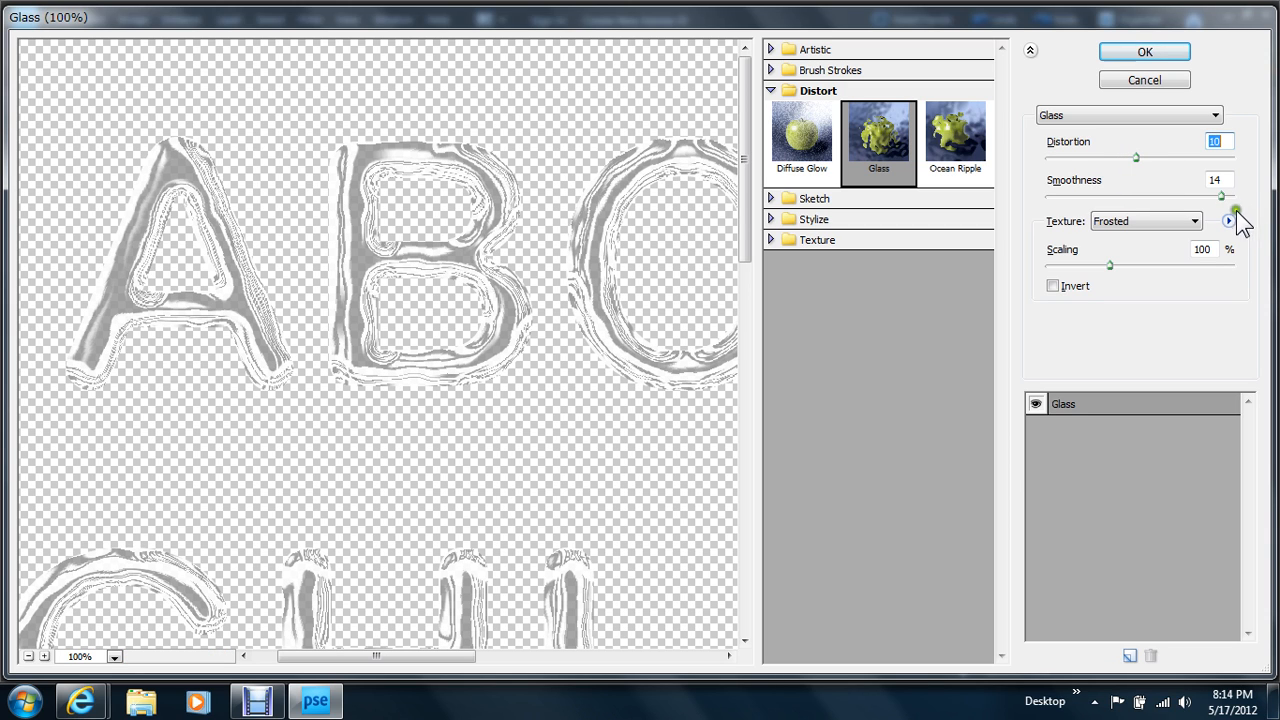
pyautogui.moveTo(1216, 196)
pyautogui.mouseDown()
pyautogui.moveTo(1168, 194)
pyautogui.moveTo(1222, 195)
pyautogui.mouseUp()
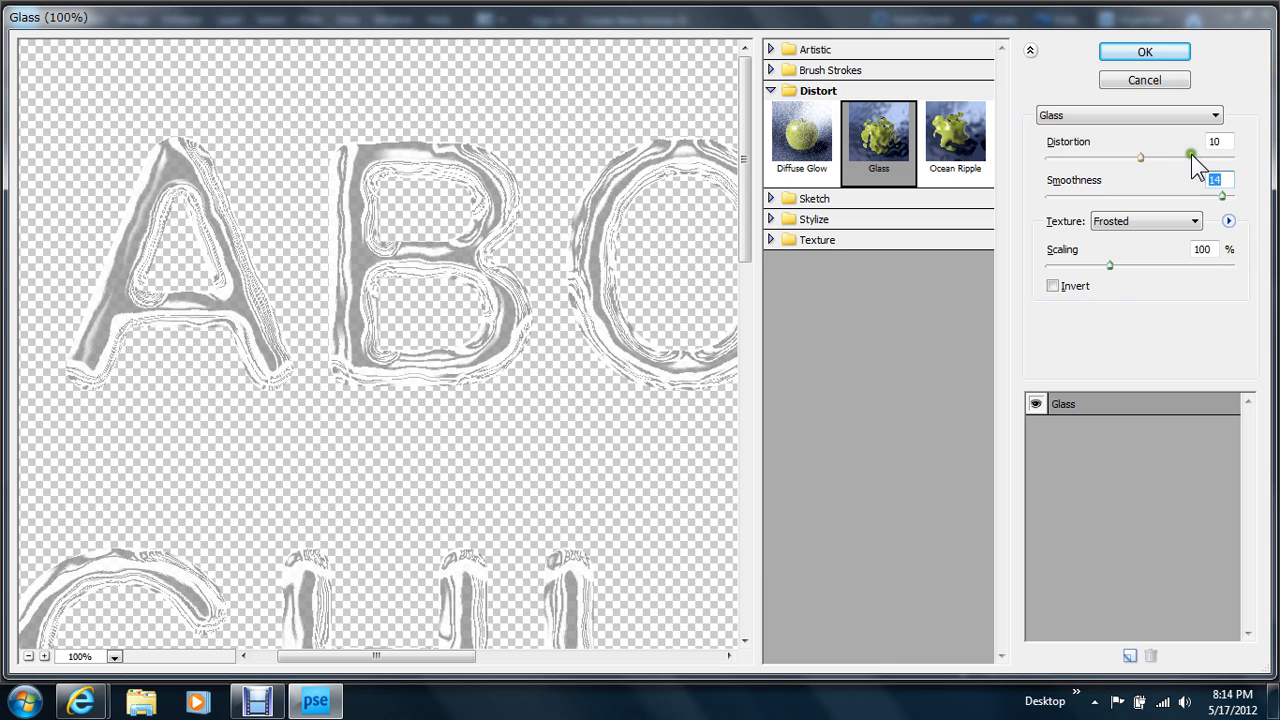
pyautogui.moveTo(1109, 265)
pyautogui.mouseDown()
pyautogui.moveTo(1146, 266)
pyautogui.moveTo(1107, 266)
pyautogui.mouseUp()
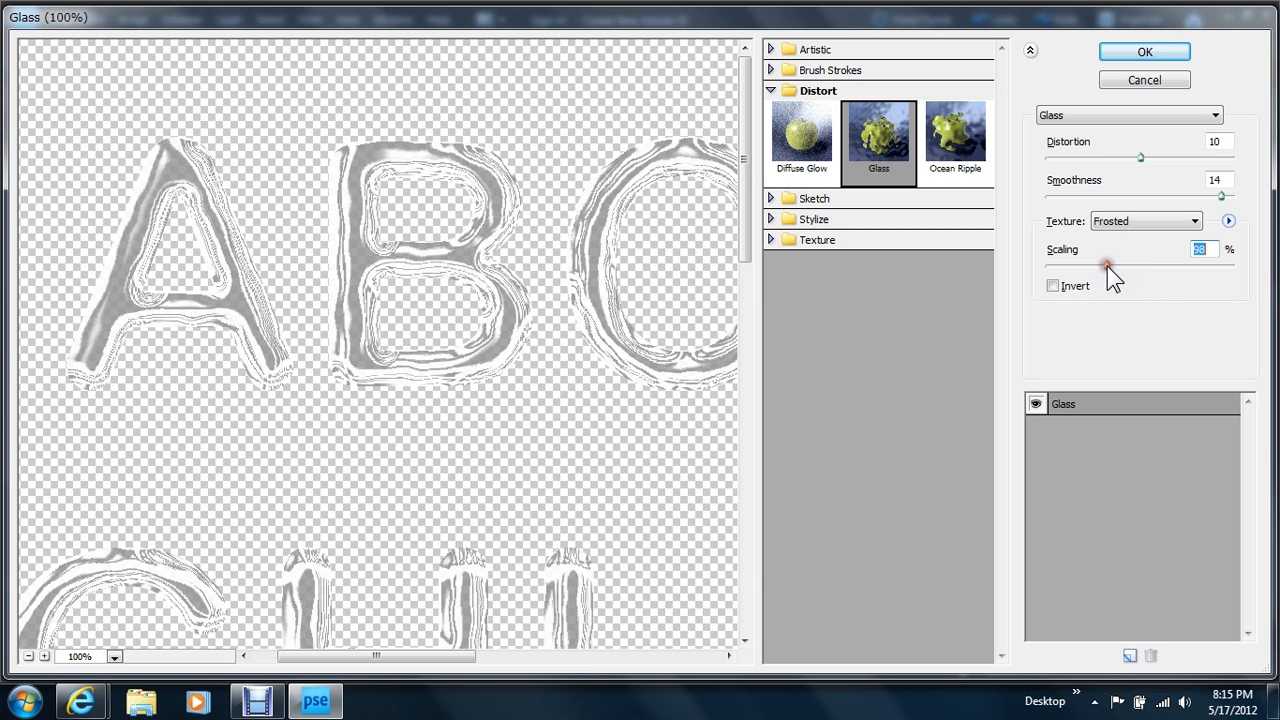
pyautogui.click(1052, 286)
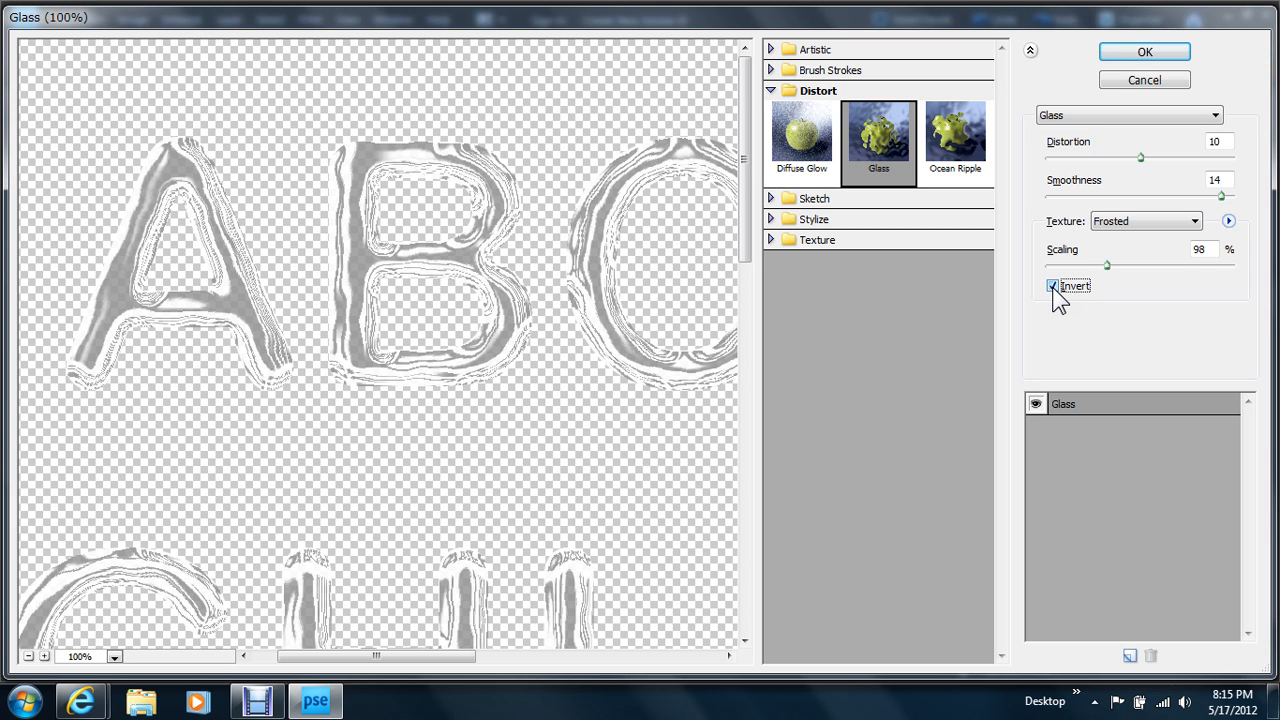
pyautogui.click(1052, 286)
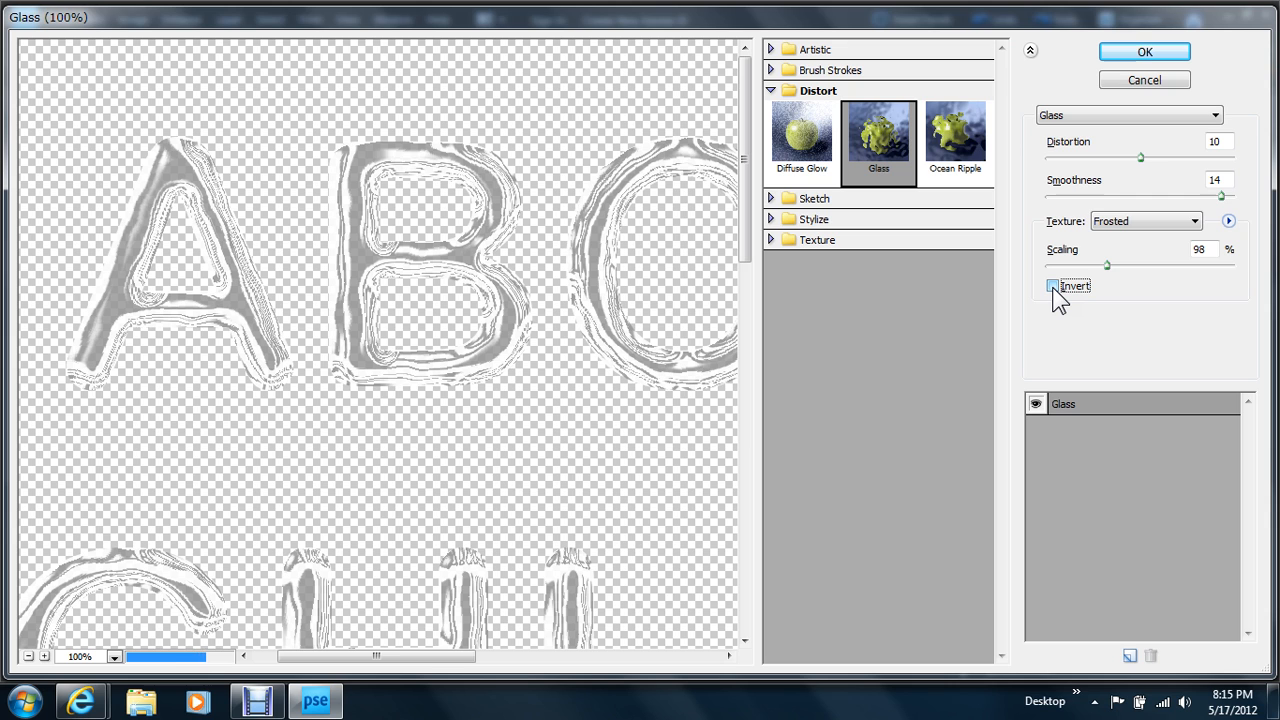
pyautogui.click(1158, 59)
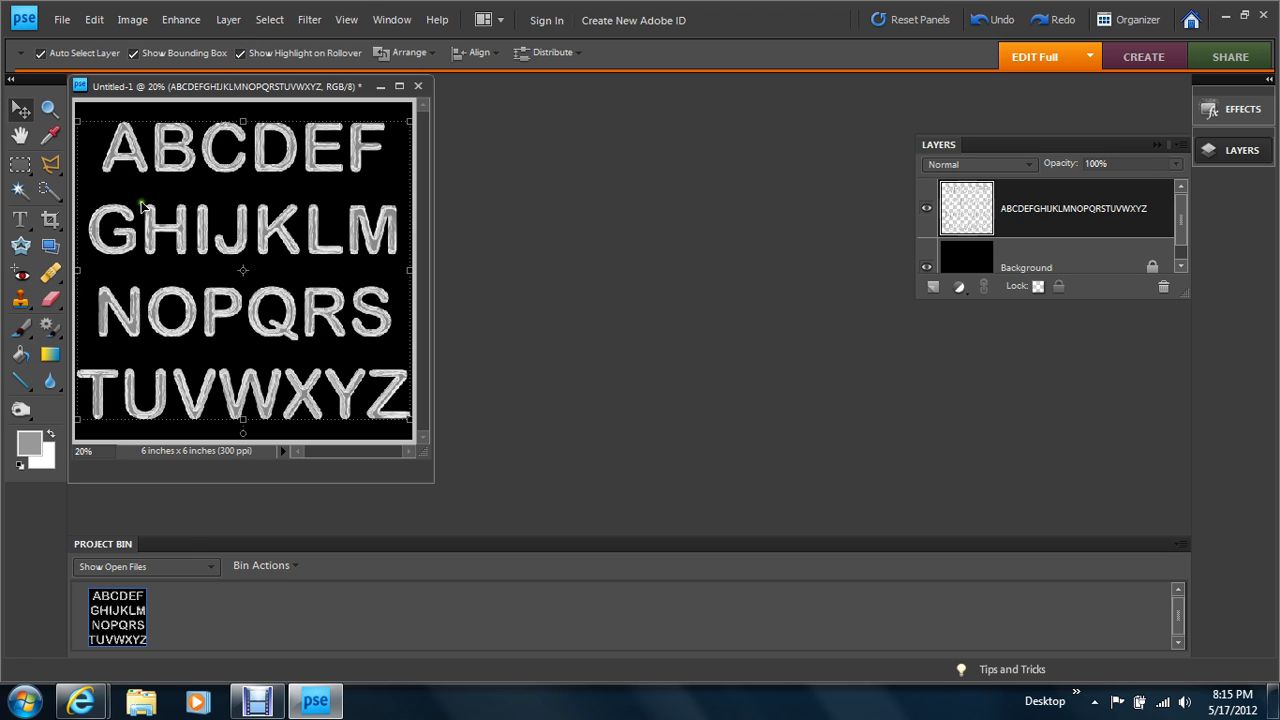
# Select the letter F with a rectangular marquee and cut it onto its own layer
pyautogui.click(21, 166)
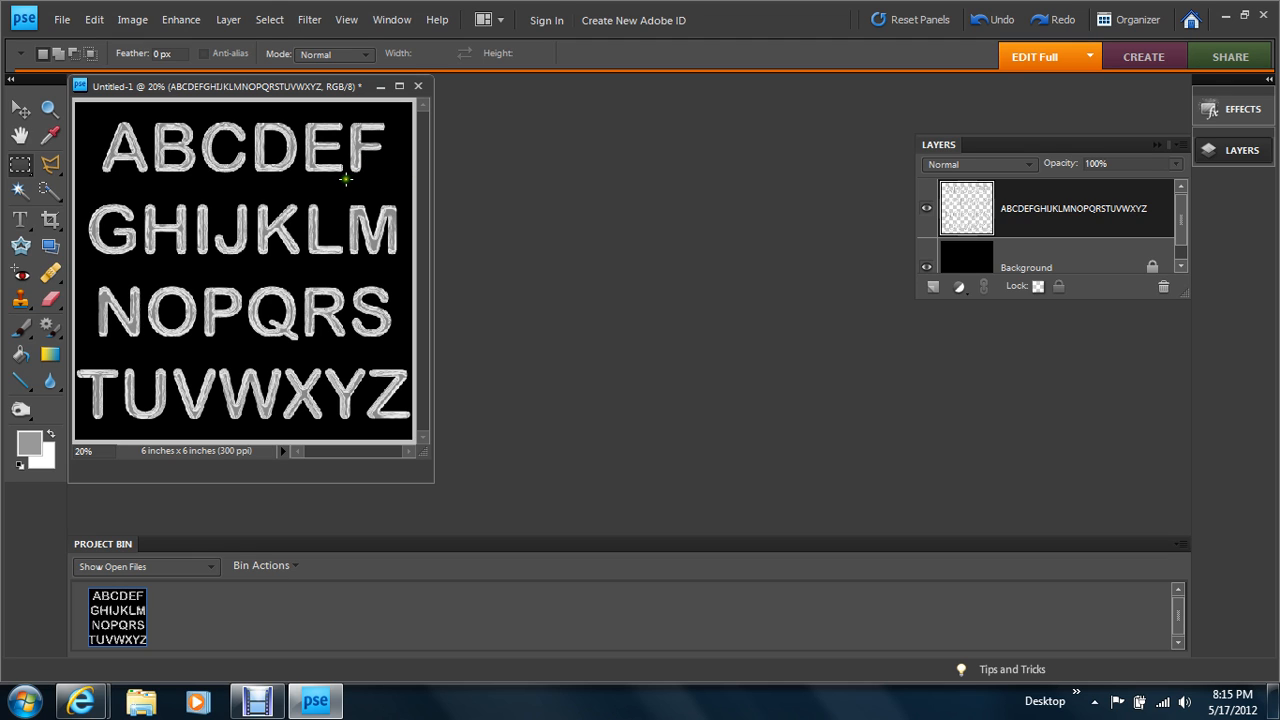
pyautogui.moveTo(347, 179); pyautogui.dragTo(391, 114)
pyautogui.rightClick(362, 158)
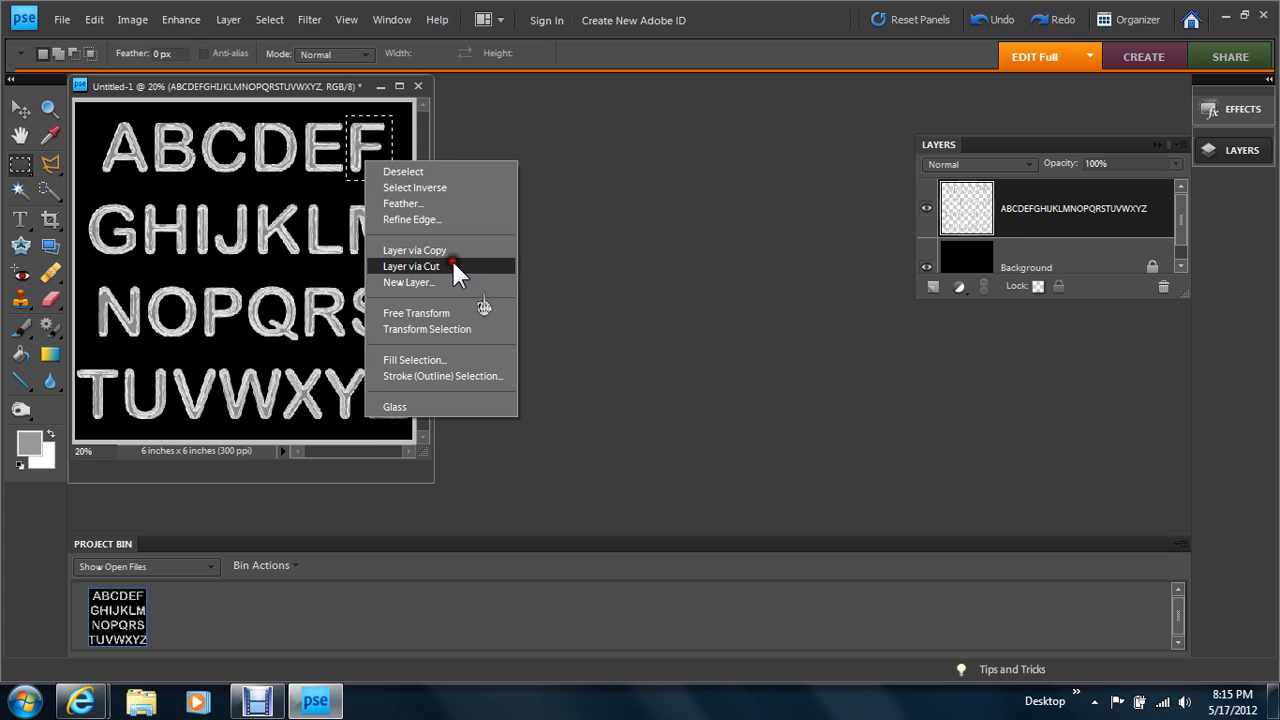
pyautogui.click(451, 260)
# Select the letter E on the alphabet layer with a rectangular marquee and cut it onto its own layer
pyautogui.click(1025, 263)
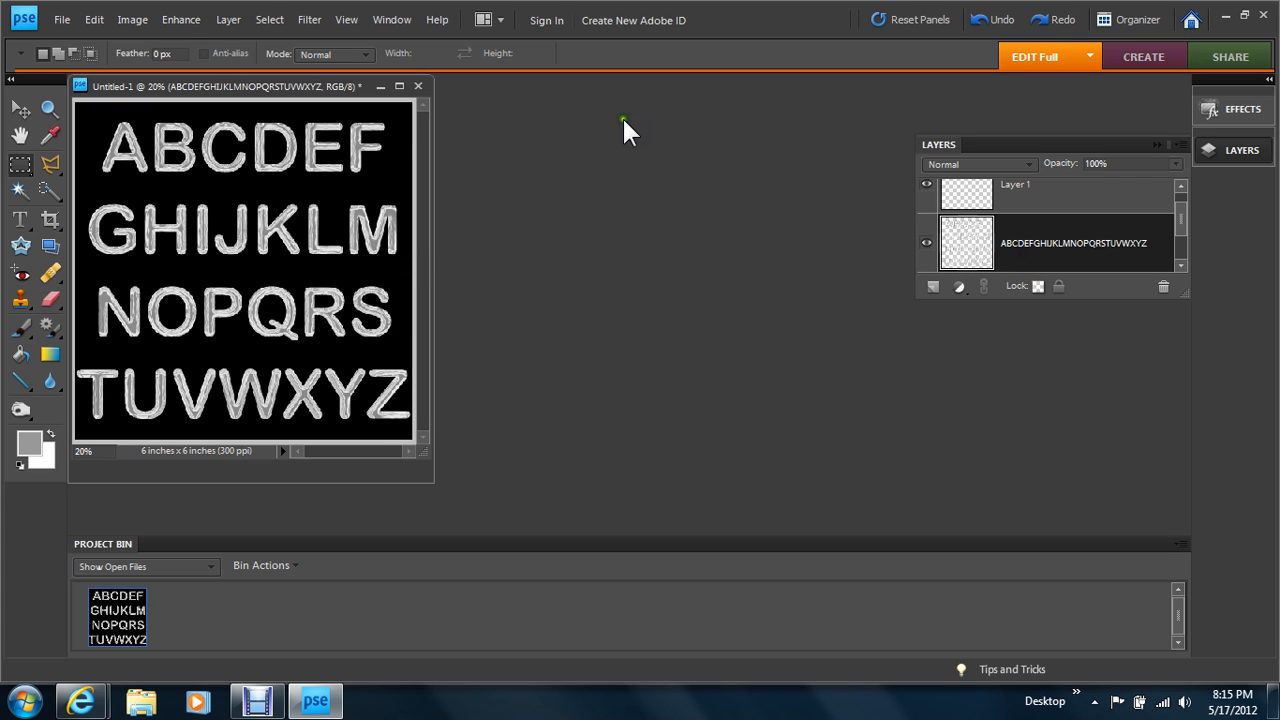
pyautogui.moveTo(347, 182)
pyautogui.mouseDown()
pyautogui.moveTo(335, 125)
pyautogui.moveTo(300, 117)
pyautogui.mouseUp()
pyautogui.rightClick(334, 157)
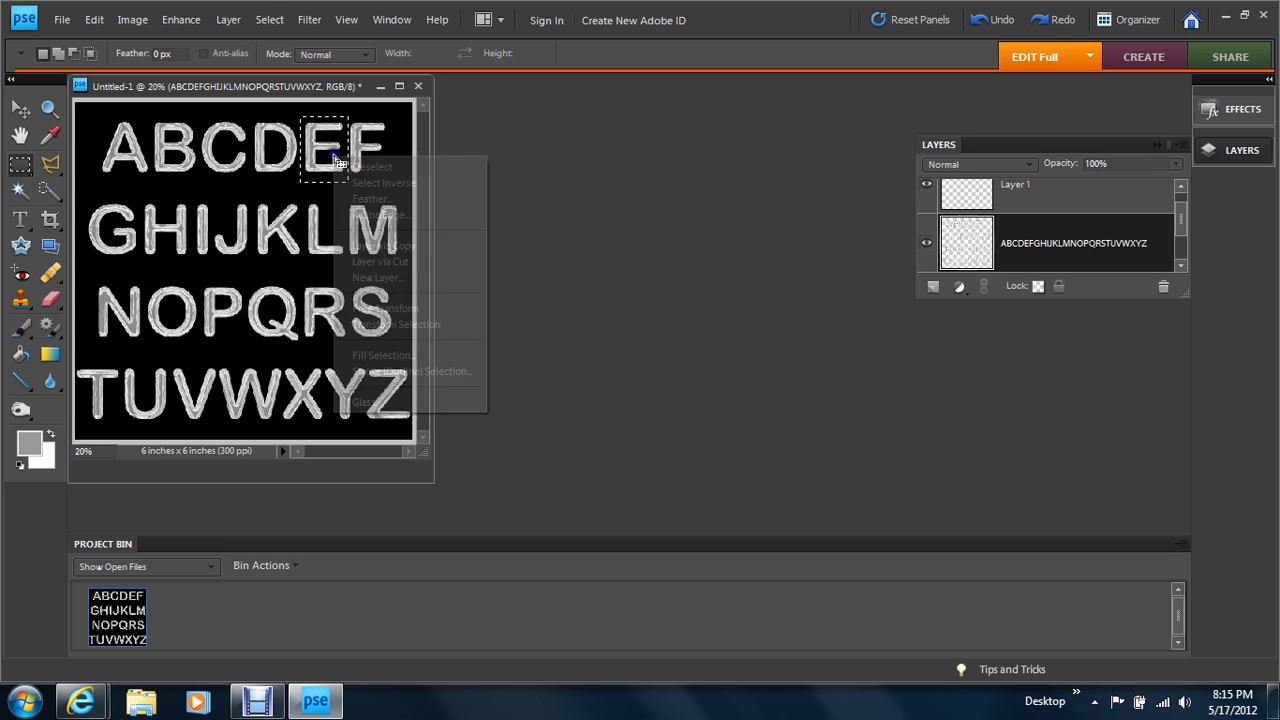
pyautogui.click(440, 260)
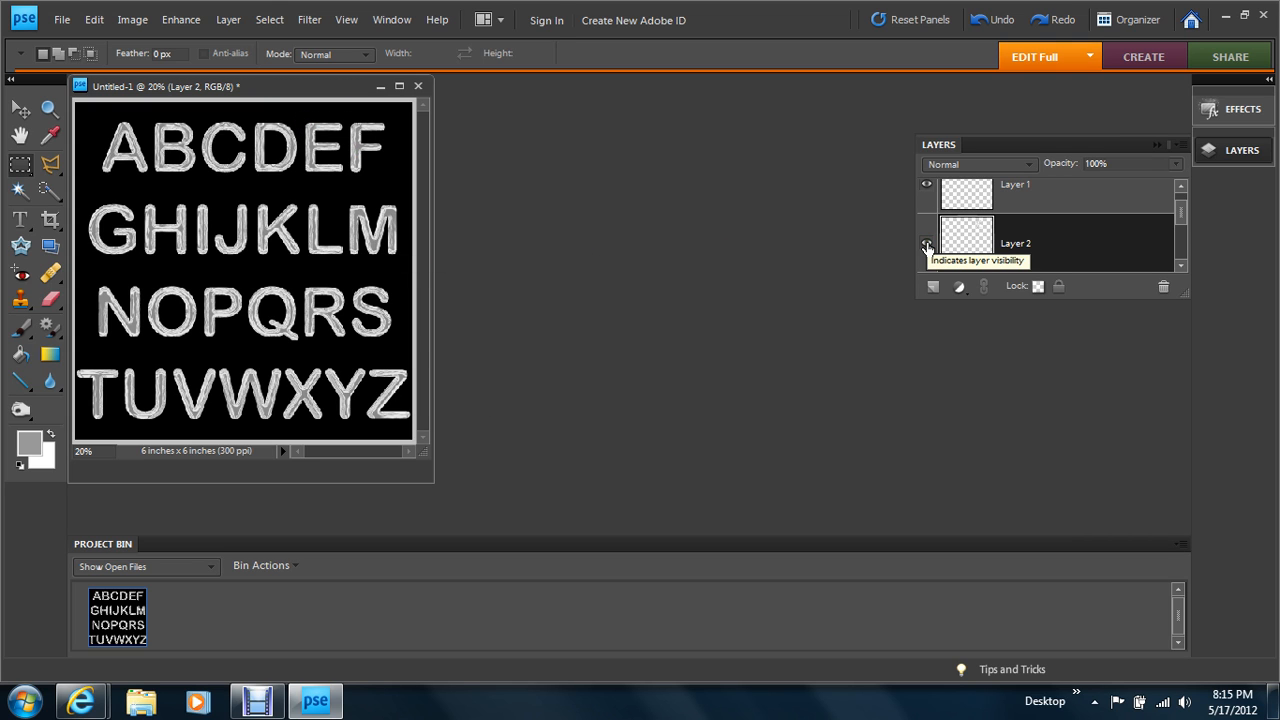
# Shift the separated letter F slightly away from the E with the Move tool, and view the example lettering on the desktop wallpaper
pyautogui.click(22, 112)
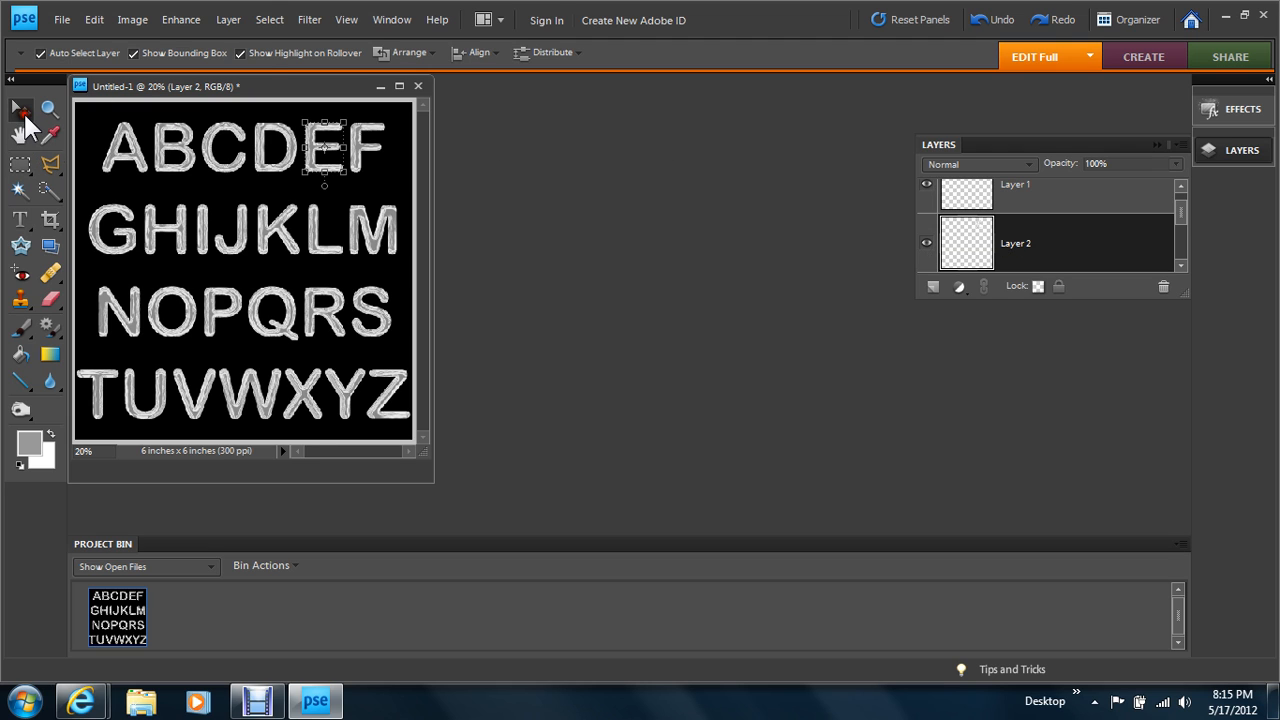
pyautogui.moveTo(372, 152); pyautogui.dragTo(390, 185)
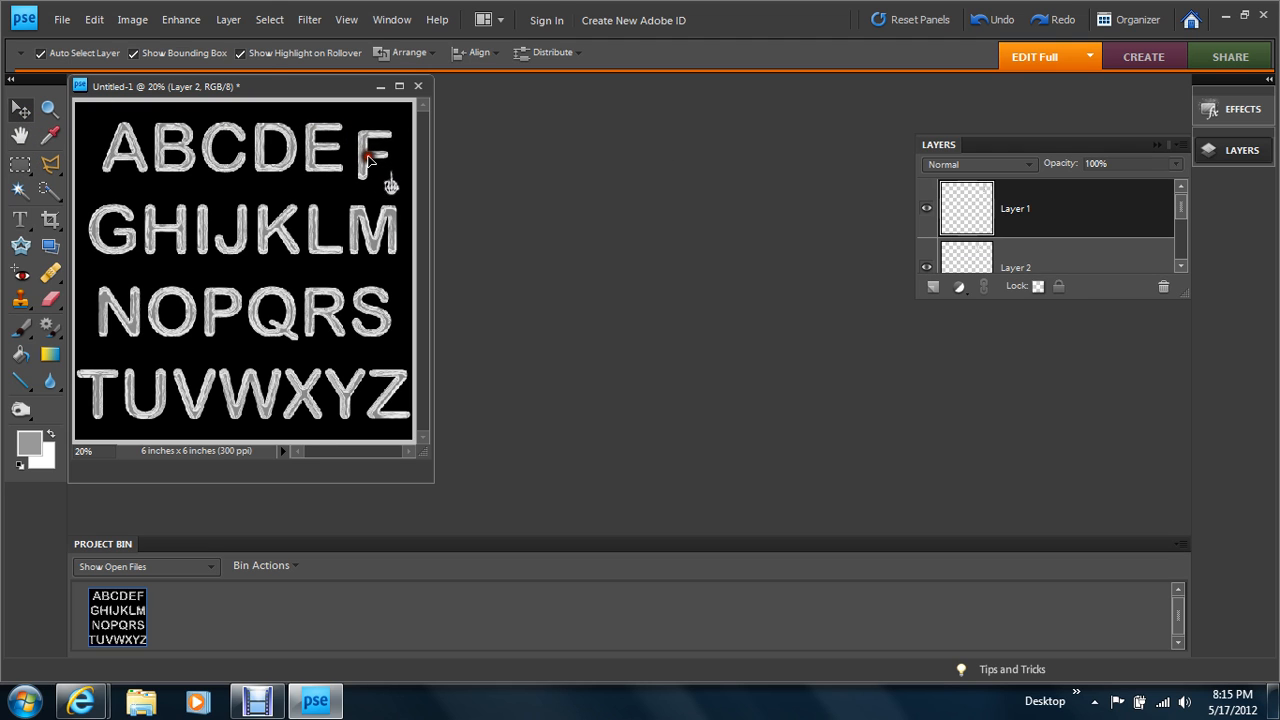
pyautogui.click(1226, 17)
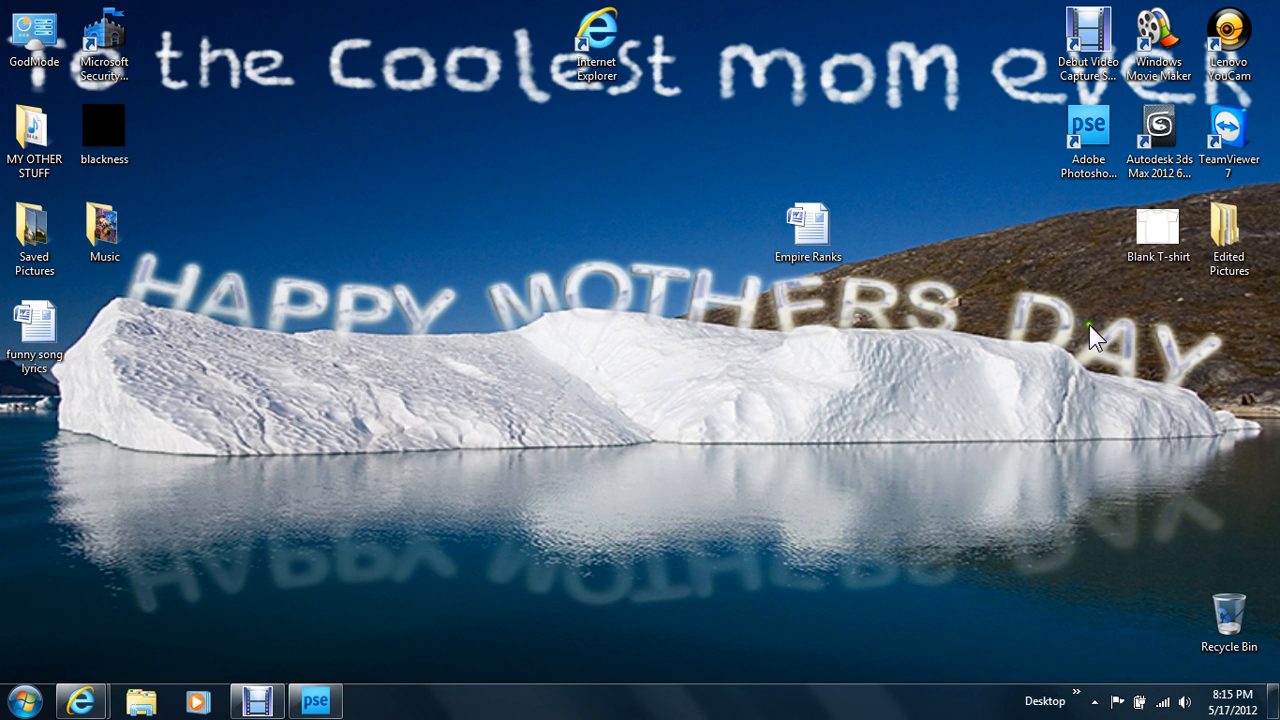
pyautogui.click(292, 700)
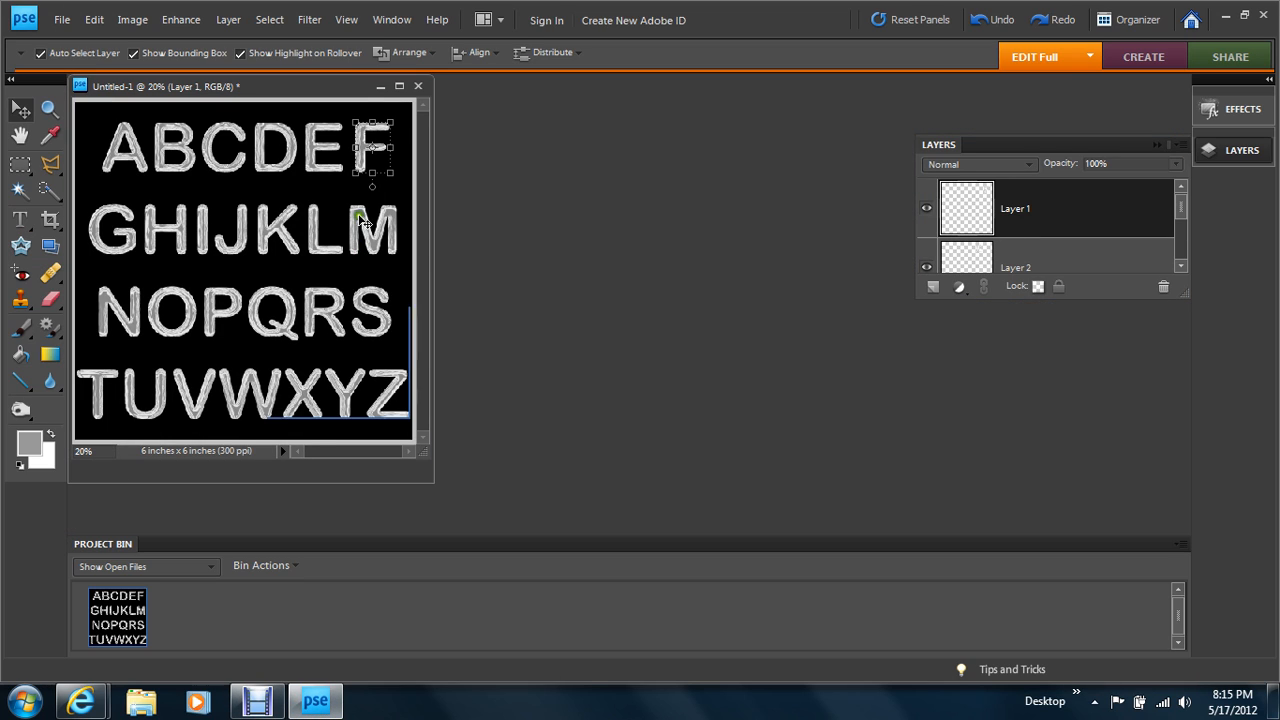
# Try a Hue/Saturation adjustment of Hue +30 and Saturation +29 on the F layer, and cancel it
pyautogui.click(181, 18)
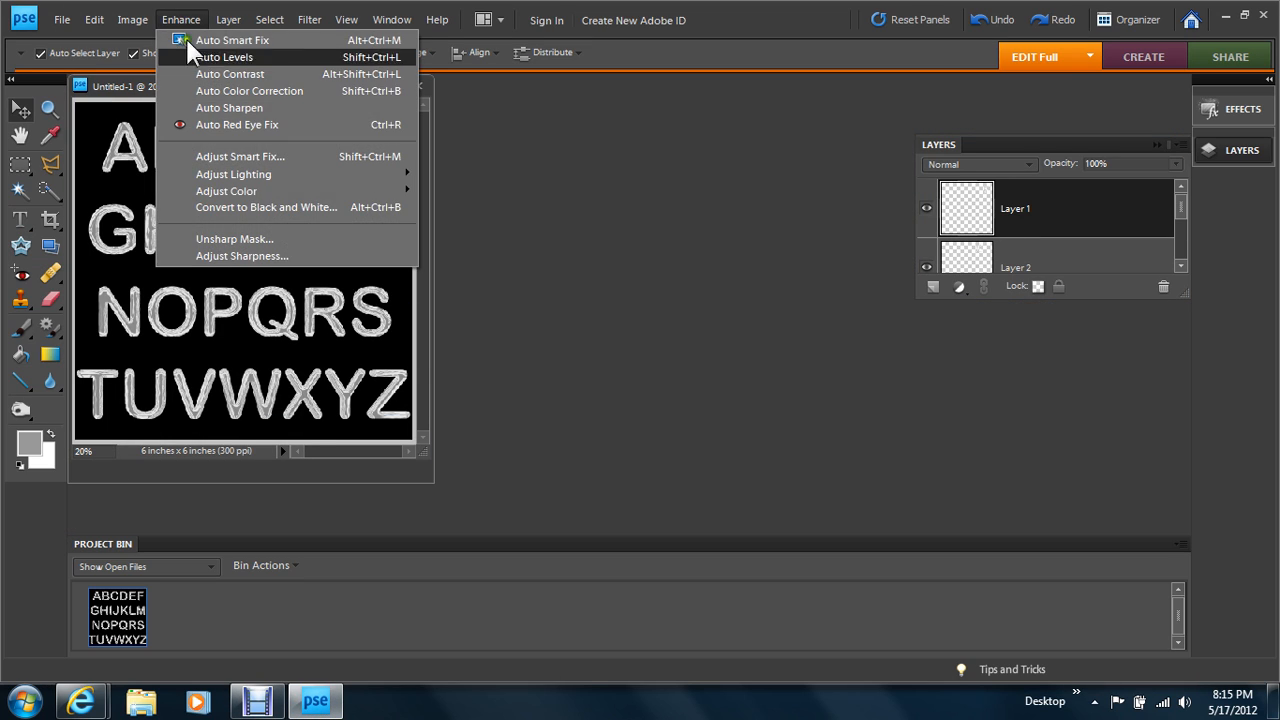
pyautogui.moveTo(339, 188)
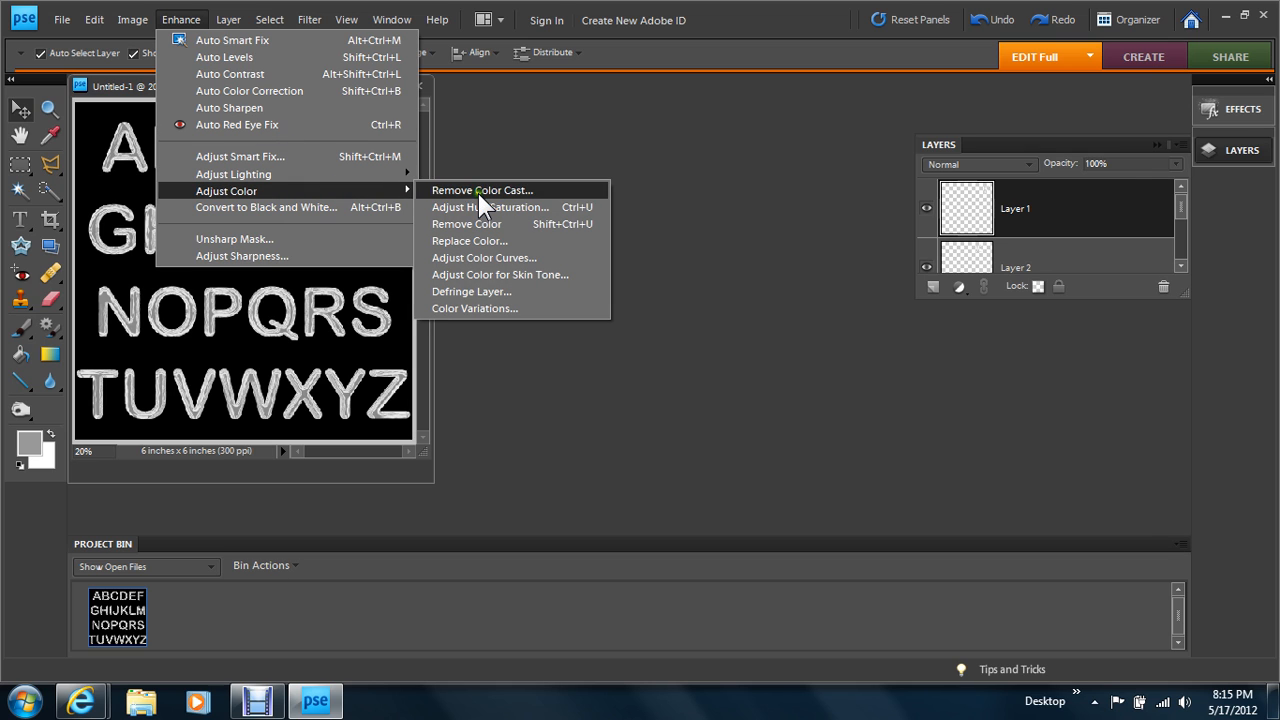
pyautogui.click(487, 202)
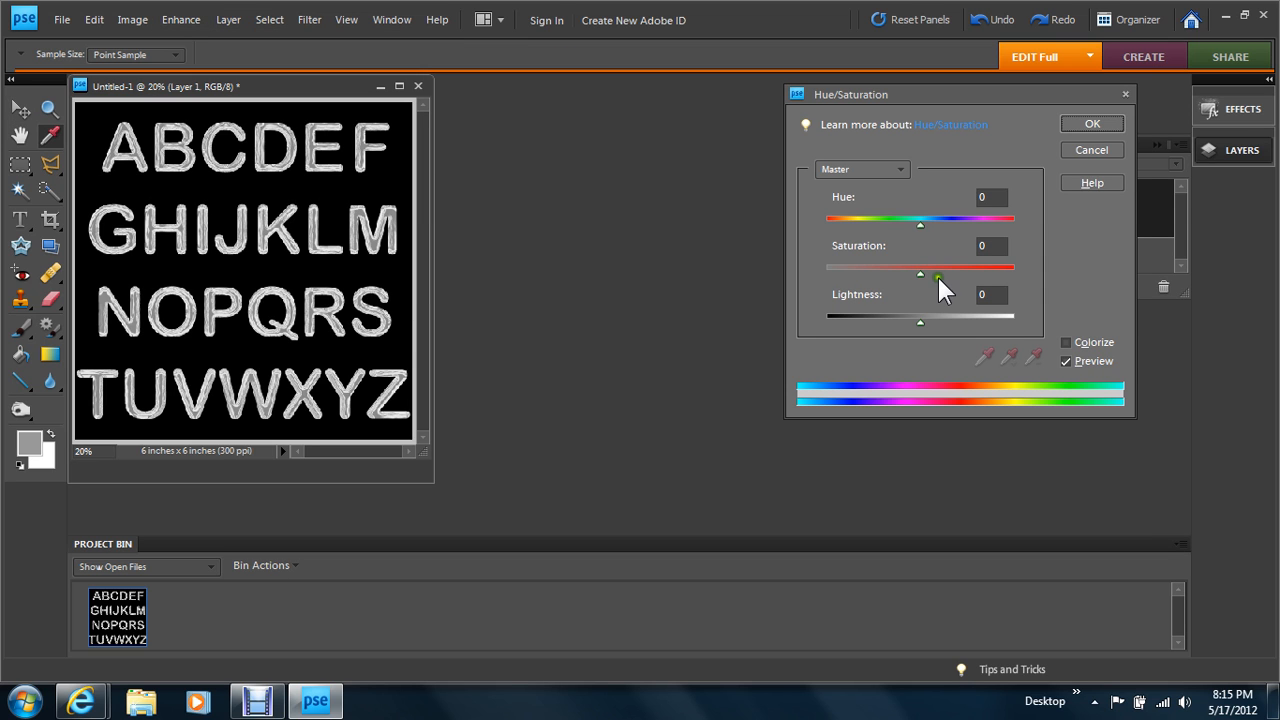
pyautogui.moveTo(919, 269); pyautogui.dragTo(947, 270)
pyautogui.moveTo(919, 224); pyautogui.dragTo(947, 223)
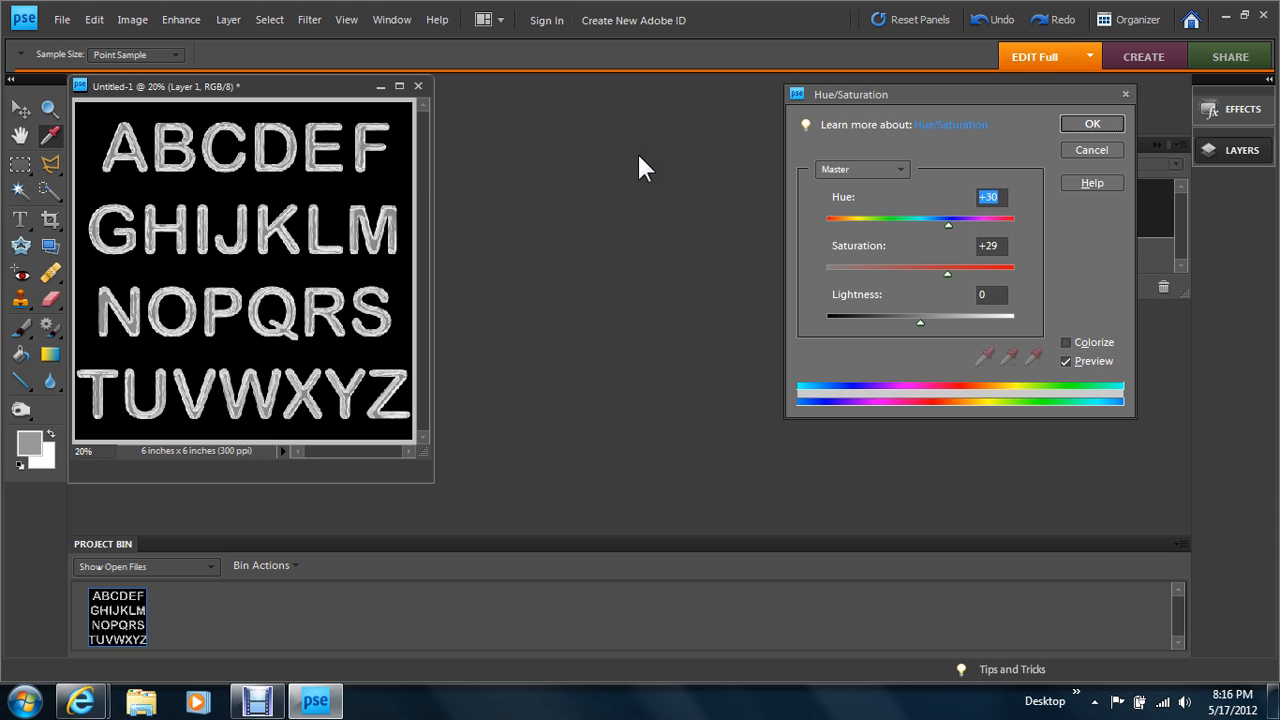
pyautogui.click(1091, 150)
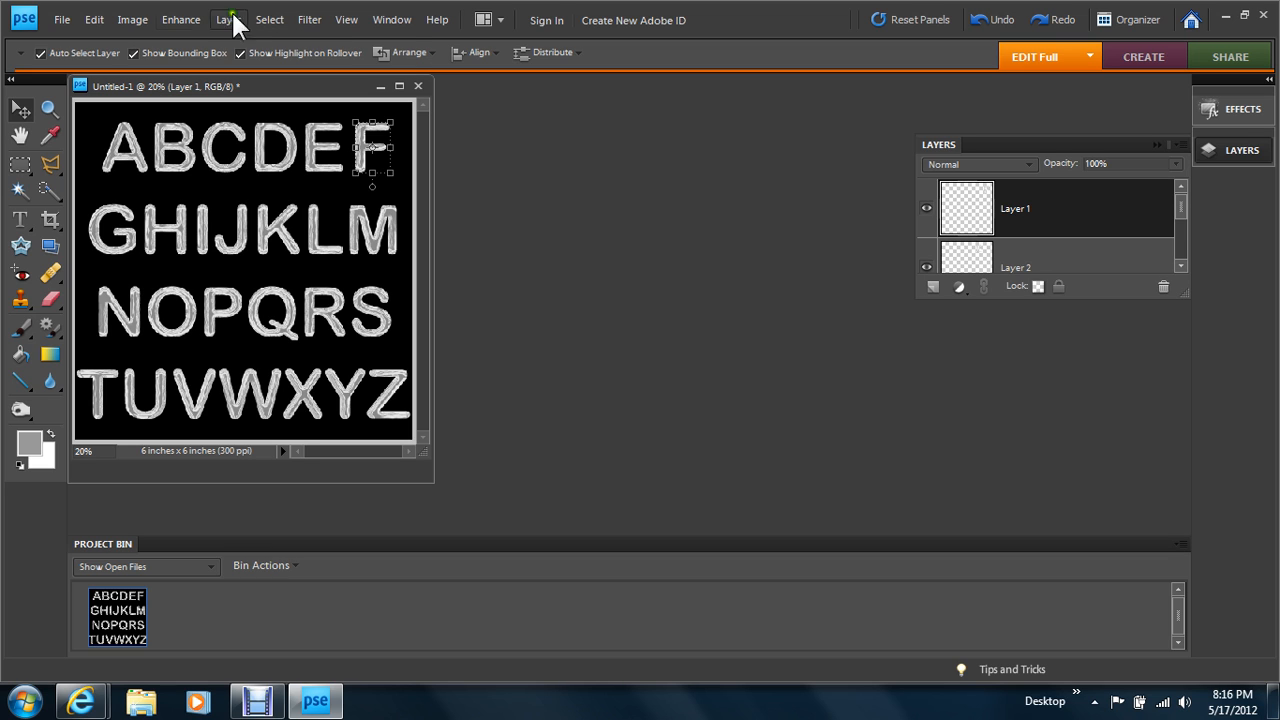
pyautogui.click(181, 19)
pyautogui.moveTo(334, 180)
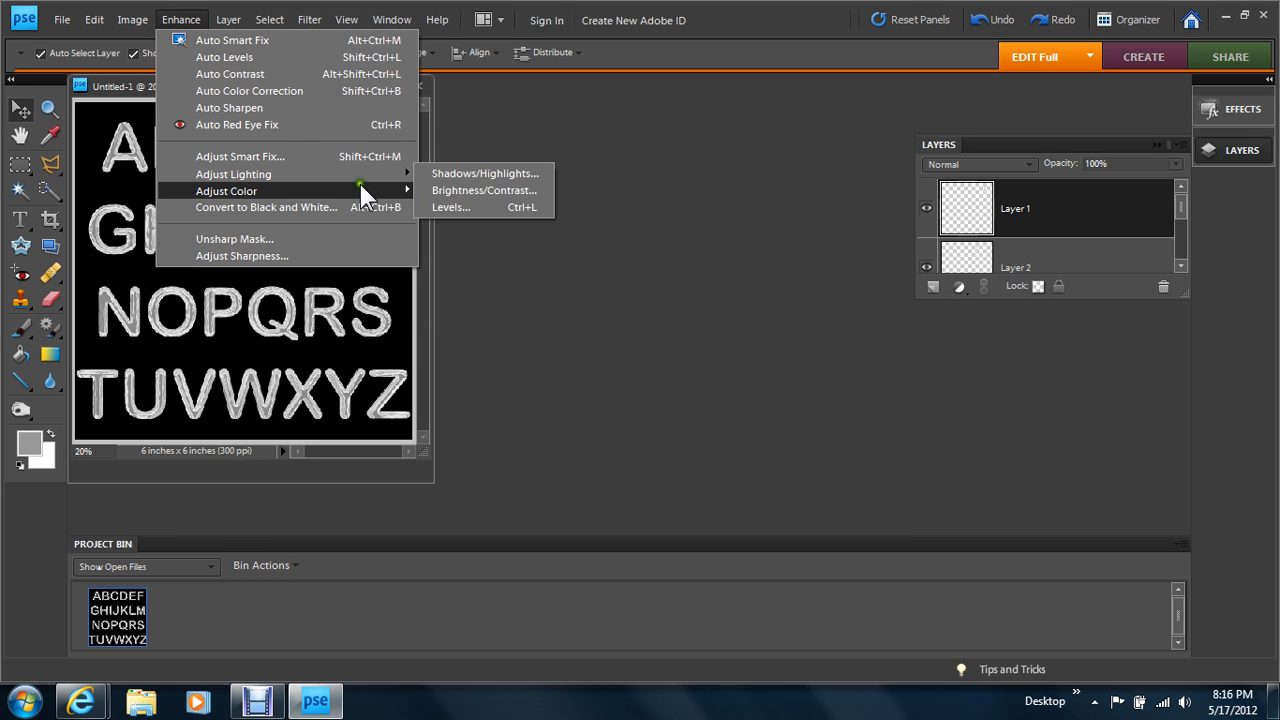
pyautogui.click(535, 141)
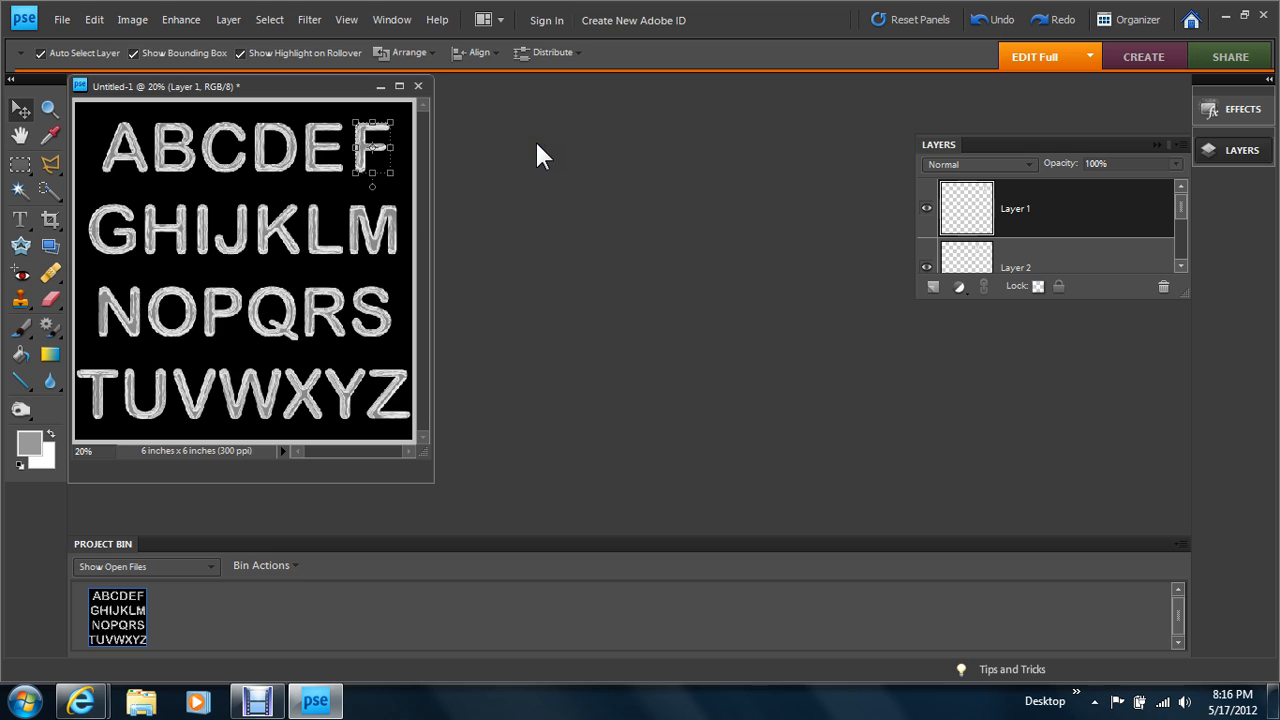